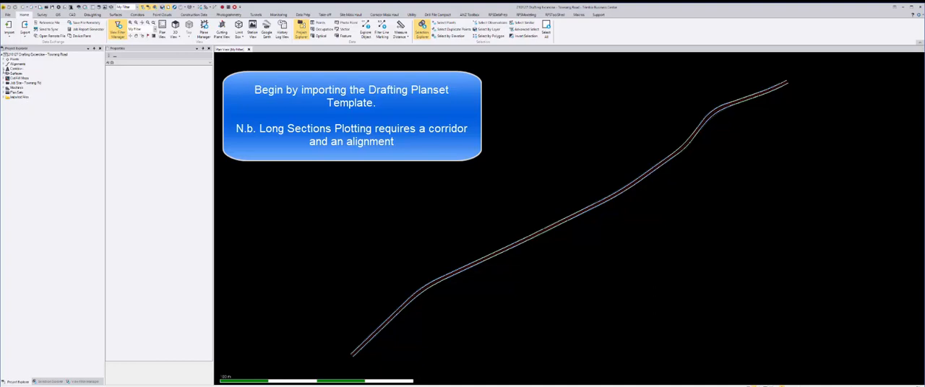
# Open the Towrang Road corridor for editing, check its reference lines and reference surfaces, and close the editor
pyautogui.click(3, 68)
pyautogui.click(6, 74)
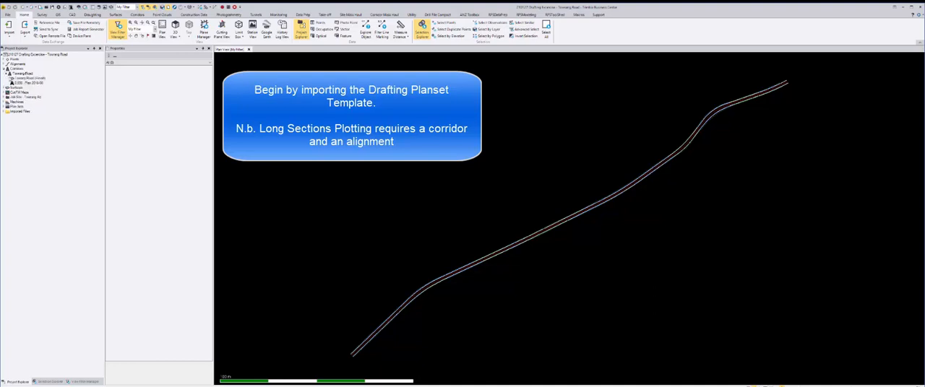
pyautogui.click(20, 74)
pyautogui.rightClick(21, 74)
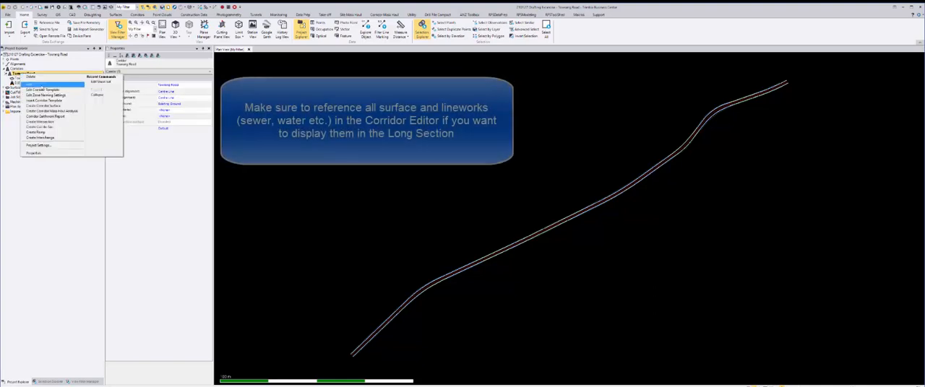
pyautogui.click(44, 88)
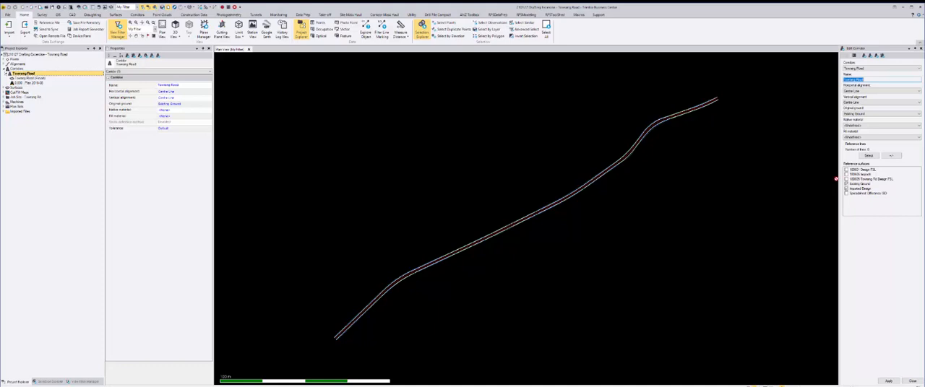
pyautogui.click(912, 381)
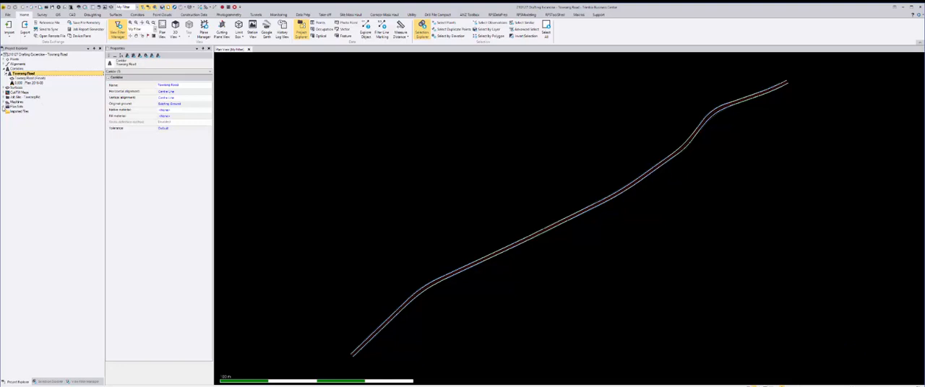
# Open the plan set's A3 Longitudinal Section - Landscape (Table) sheet set for editing and associate it with the Towrang Road corridor
pyautogui.click(3, 106)
pyautogui.click(7, 111)
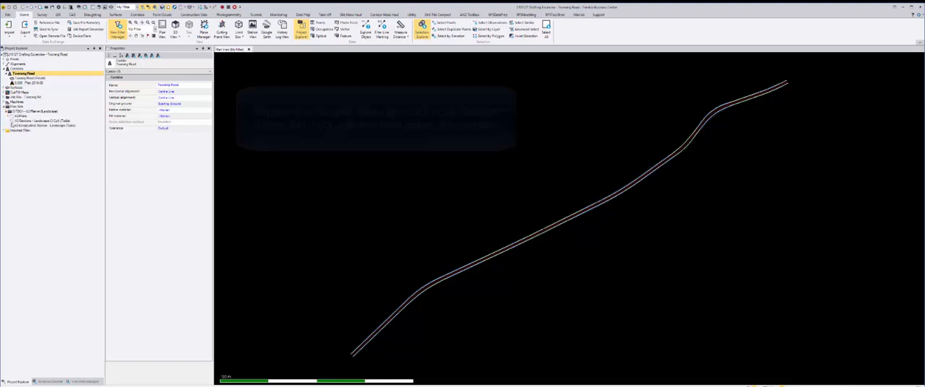
pyautogui.rightClick(17, 125)
pyautogui.moveTo(33, 148)
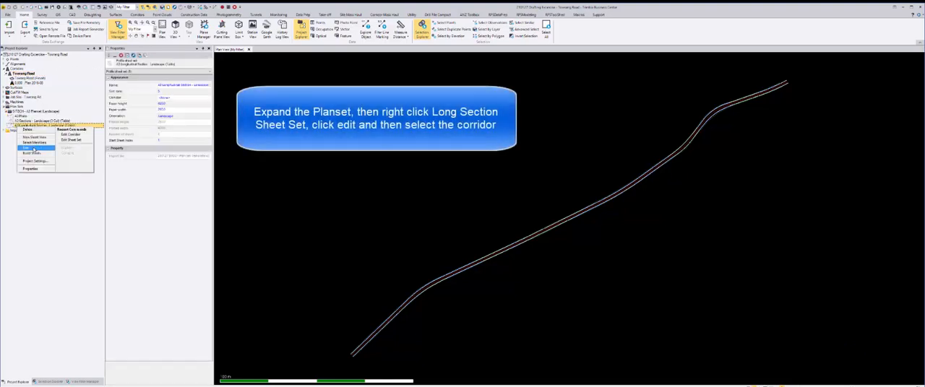
pyautogui.click(70, 139)
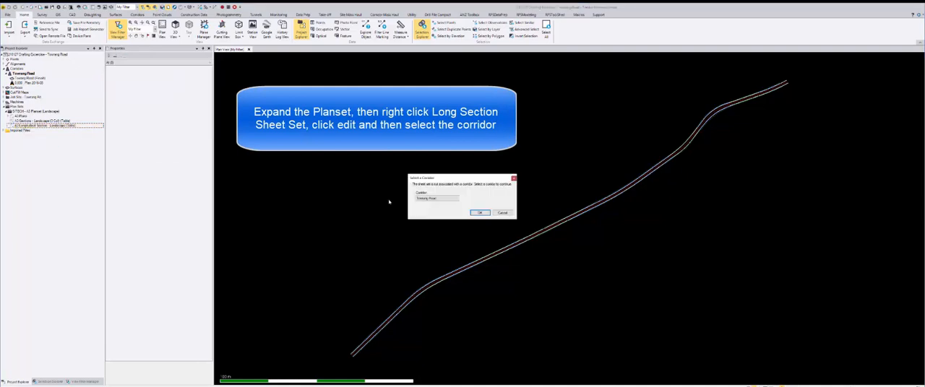
pyautogui.click(481, 213)
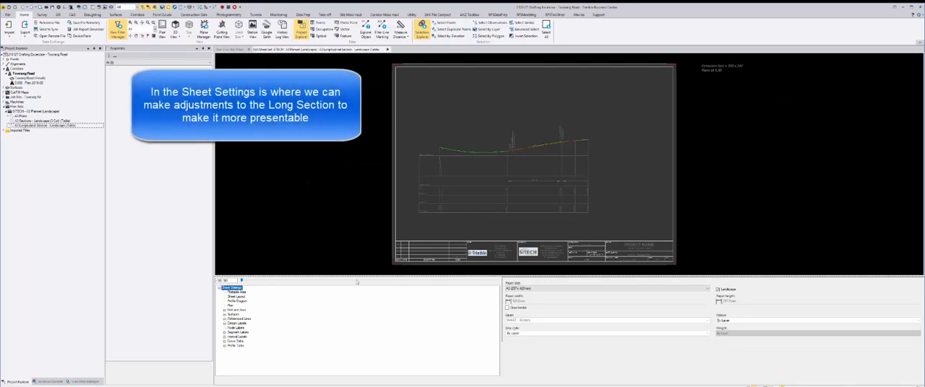
# Check the plottable area settings and turn on the border in the sheet layout
pyautogui.click(242, 293)
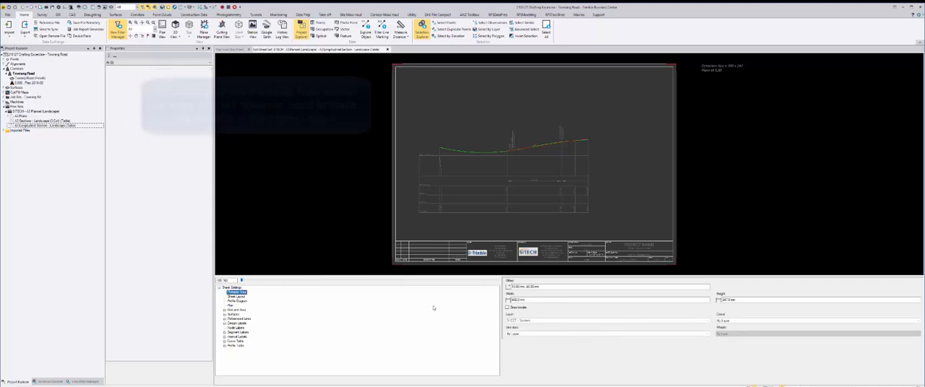
pyautogui.click(240, 296)
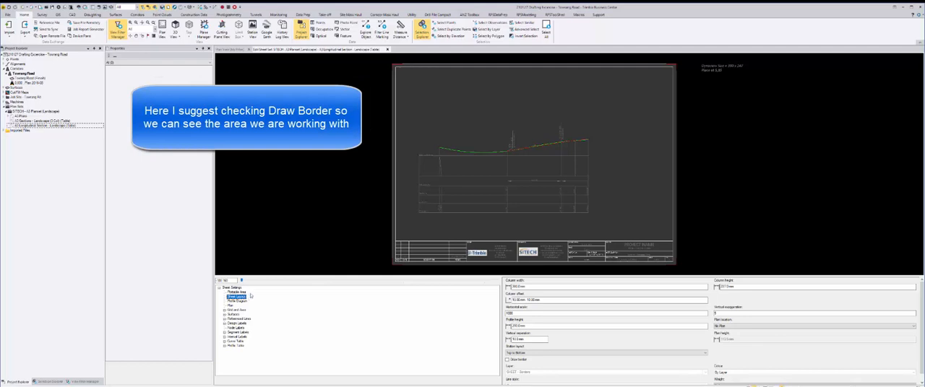
pyautogui.click(507, 359)
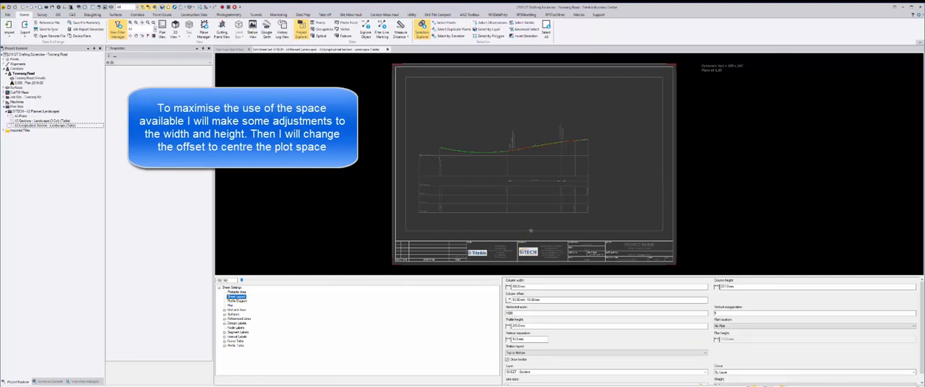
# Set the sheet layout's column width to 390 mm, column height to 237 mm and column offset to 5 mm, 5 mm
pyautogui.click(515, 286)
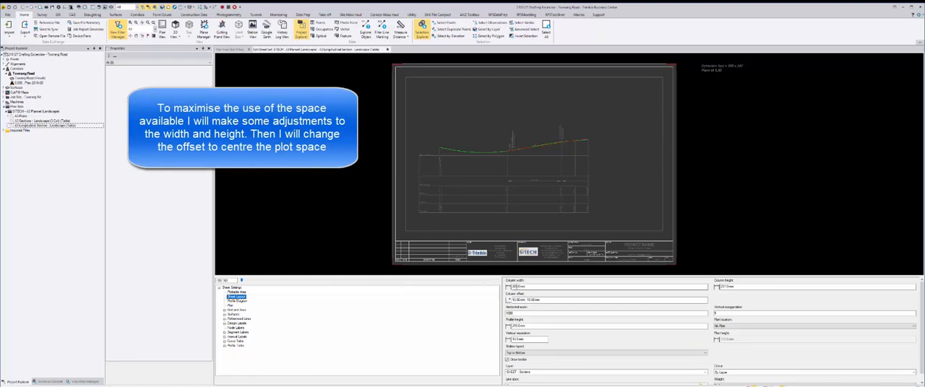
pyautogui.click(515, 287)
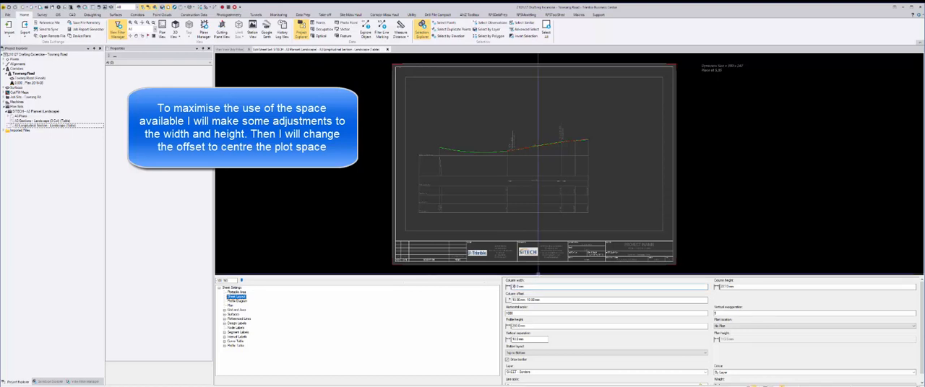
pyautogui.press('Tab')
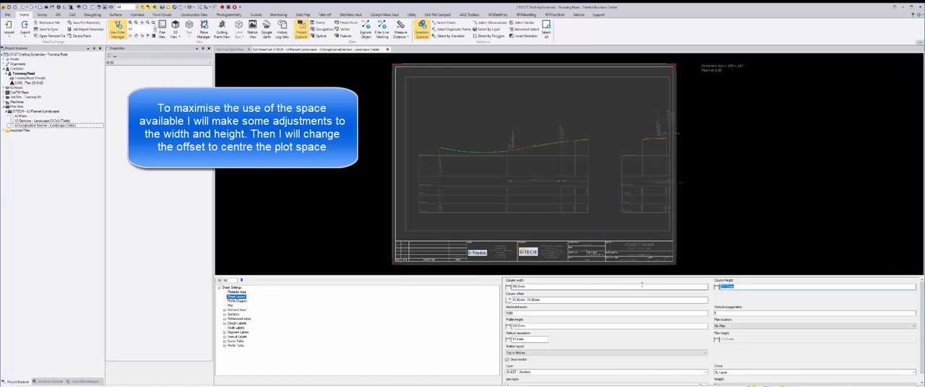
pyautogui.moveTo(726, 287); pyautogui.dragTo(723, 286)
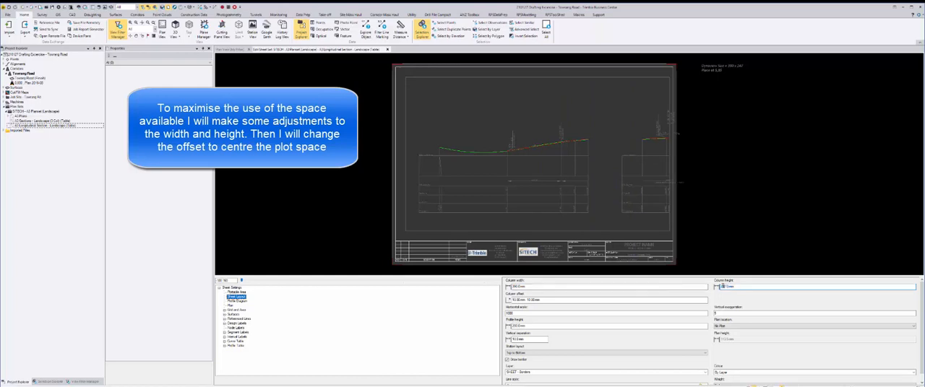
pyautogui.write('23')
pyautogui.press('Tab')
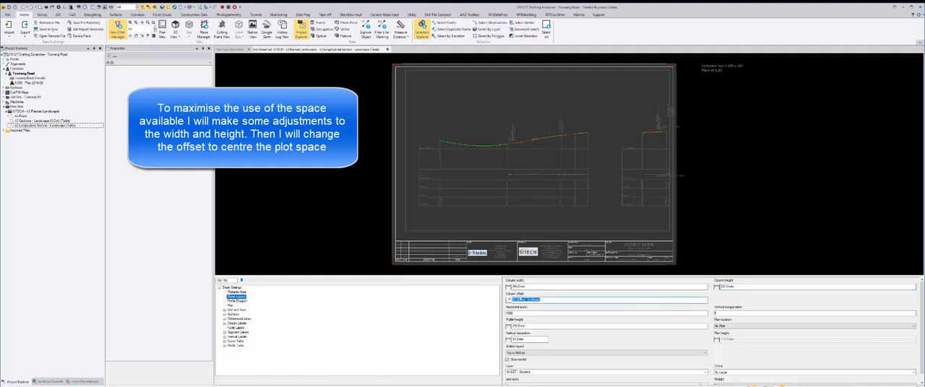
pyautogui.moveTo(516, 300); pyautogui.dragTo(512, 300)
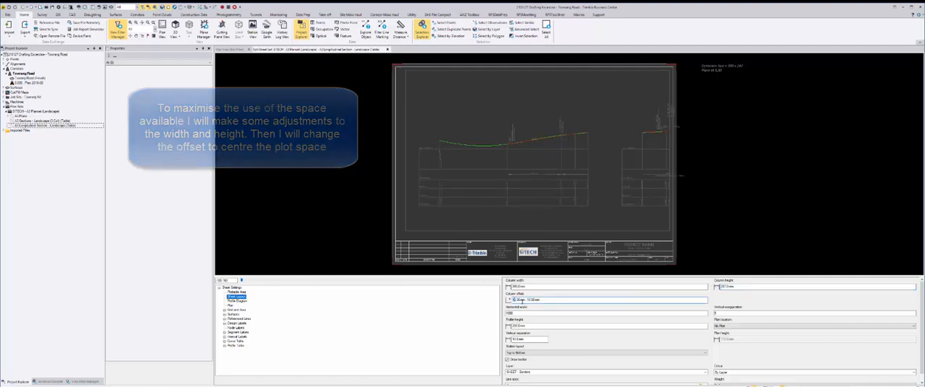
pyautogui.write('5')
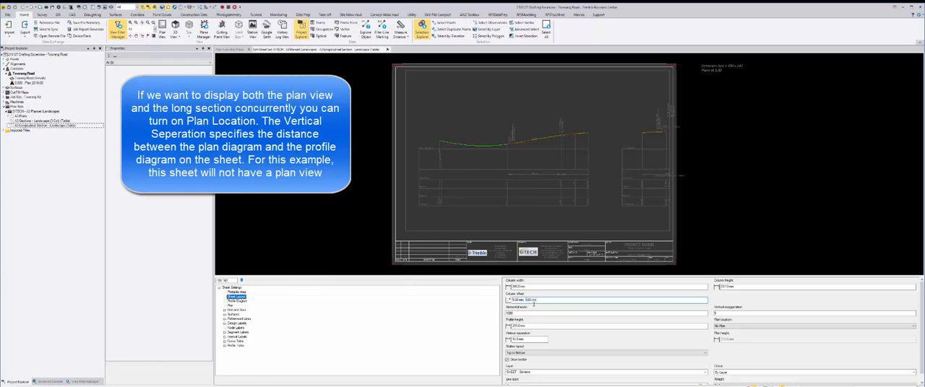
pyautogui.press('Tab')
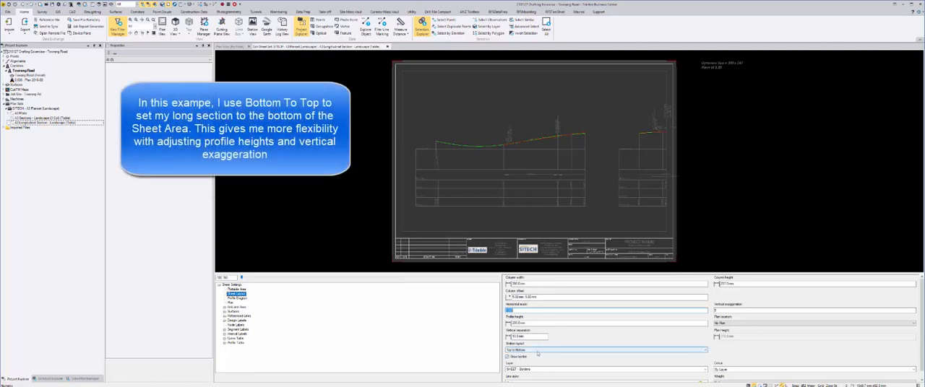
# Arrange the long section Bottom to Top, set its horizontal scale to 2000 and adjust the profile height to avoid splitting it
pyautogui.click(537, 352)
pyautogui.click(537, 359)
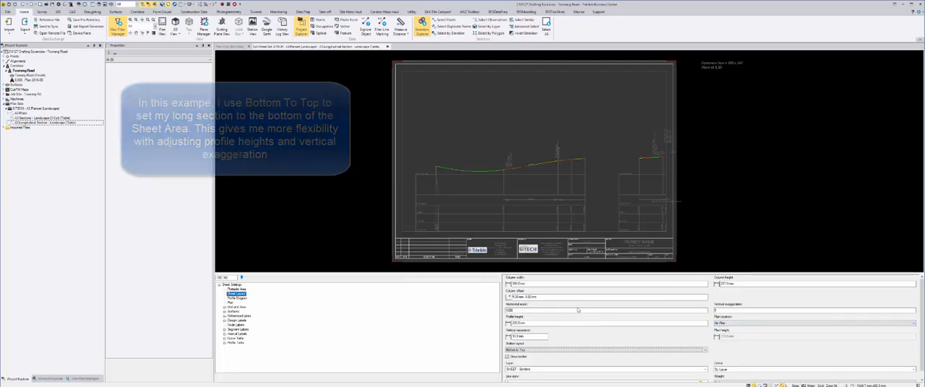
pyautogui.moveTo(557, 311); pyautogui.dragTo(496, 310)
pyautogui.write('1')
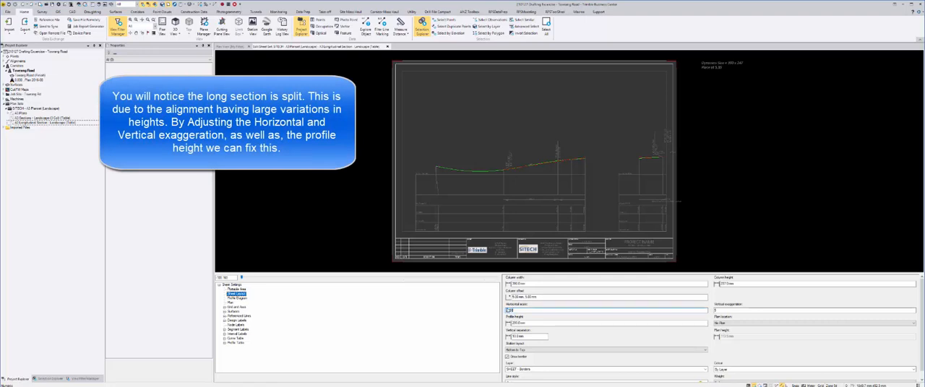
pyautogui.press('Tab')
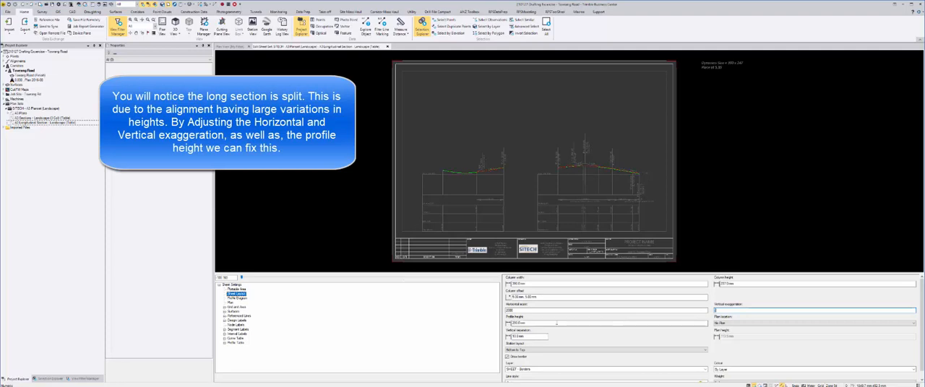
pyautogui.click(514, 323)
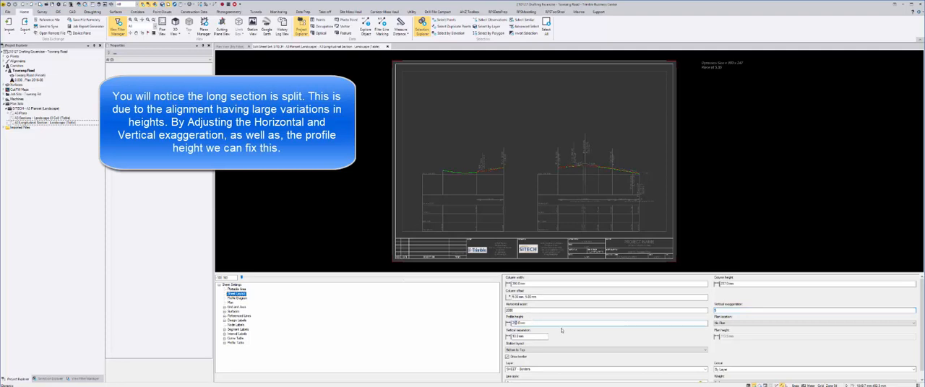
pyautogui.press('Tab')
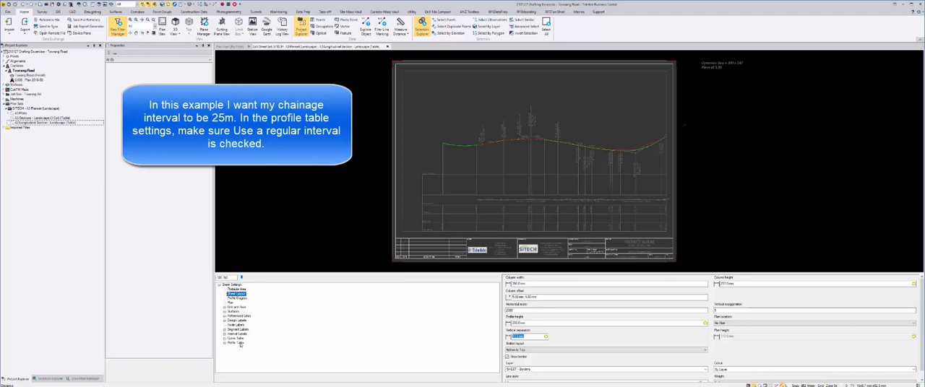
# Set the profile table's regular interval to 12.5 mm for 25 m chainages and check the plotted chainage labels
pyautogui.click(241, 344)
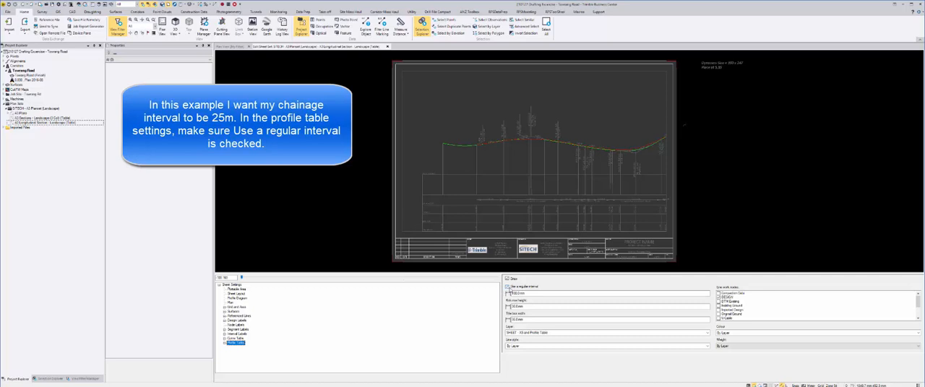
pyautogui.doubleClick(513, 294)
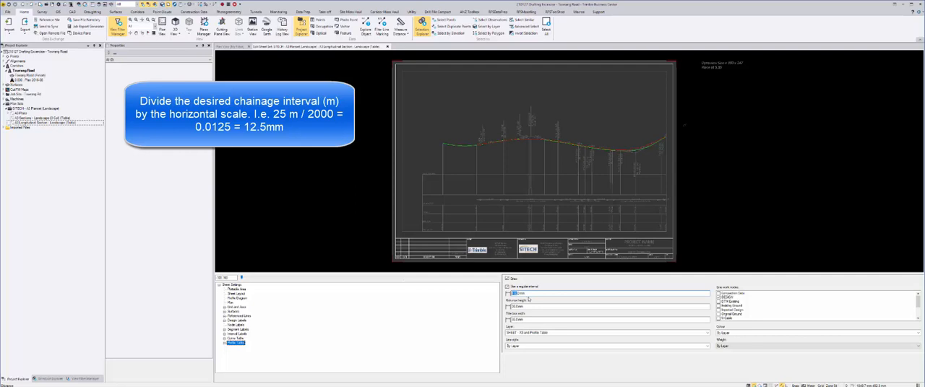
pyautogui.write('12.5')
pyautogui.write('12.5')
pyautogui.press('Tab')
pyautogui.scroll(5, 476, 224)
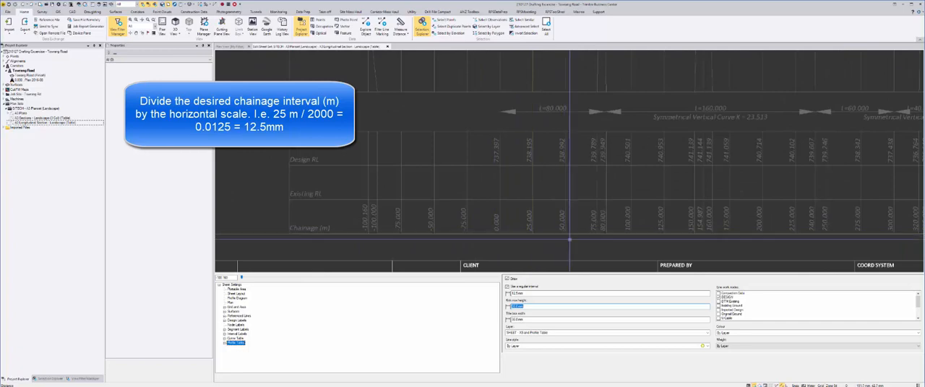
pyautogui.scroll(-6, 614, 239)
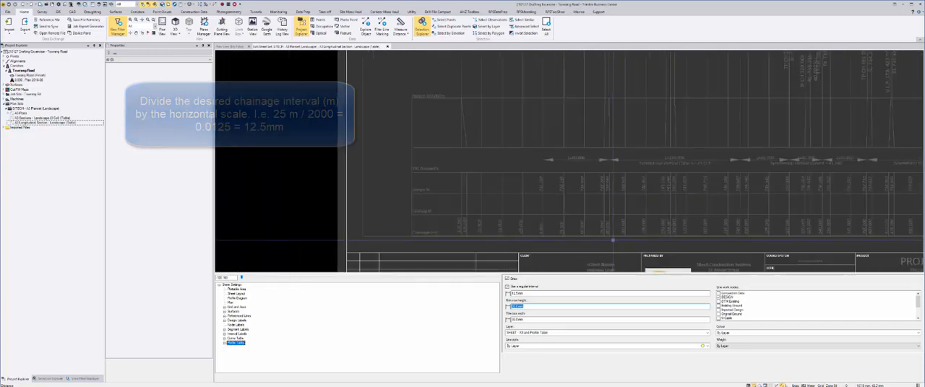
pyautogui.middleClick(594, 238)
pyautogui.middleClick(594, 238)
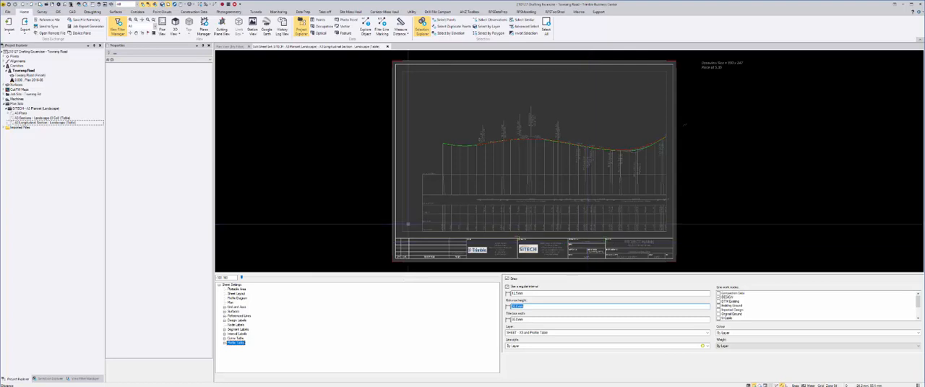
# Turn off the border in the sheet layout settings
pyautogui.click(235, 299)
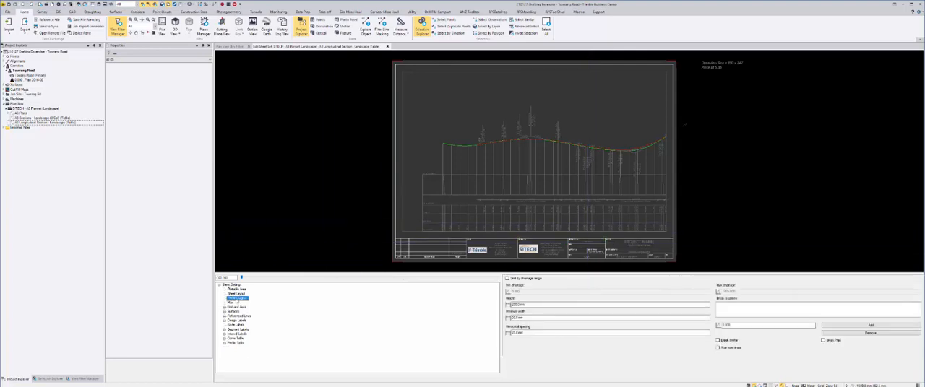
pyautogui.click(242, 294)
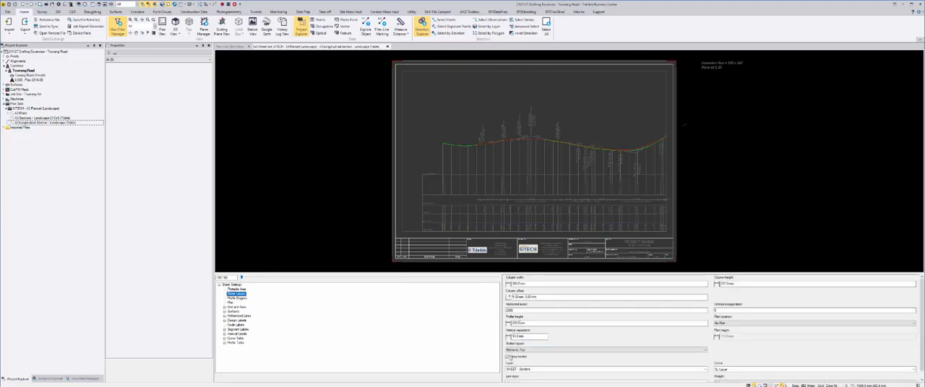
# Limit the profile diagram by chainage range and set the maximum chainage to 500
pyautogui.click(237, 298)
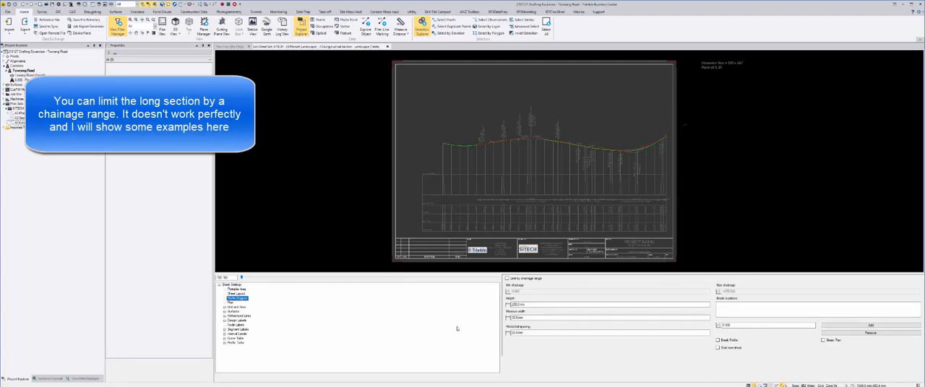
pyautogui.click(526, 279)
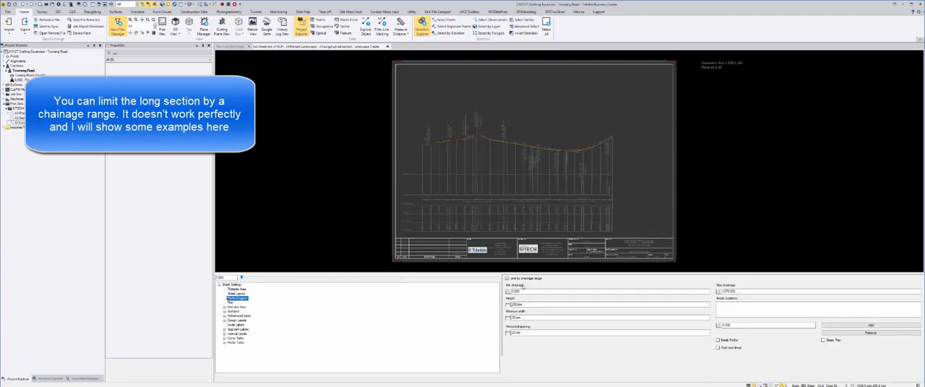
pyautogui.click(524, 292)
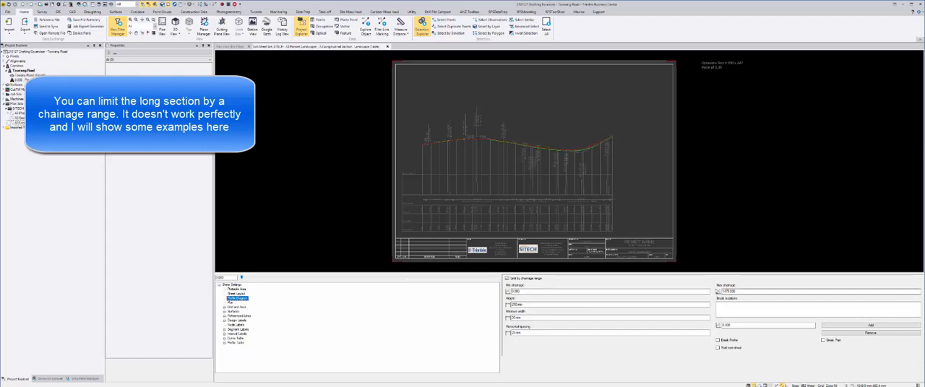
pyautogui.click(730, 290)
pyautogui.moveTo(738, 292); pyautogui.dragTo(705, 291)
pyautogui.write('1000')
pyautogui.press('Tab')
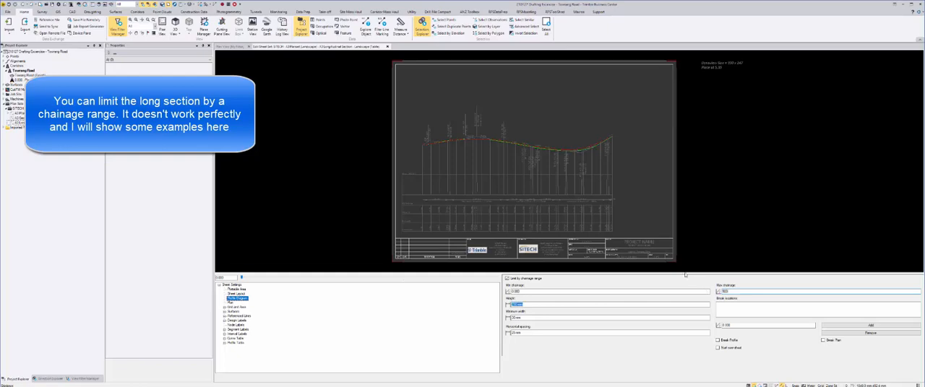
# Set the profile diagram's maximum chainage to 1000 and check the chainages plotted at the end of the long section on a further sheet
pyautogui.scroll(5, 642, 237)
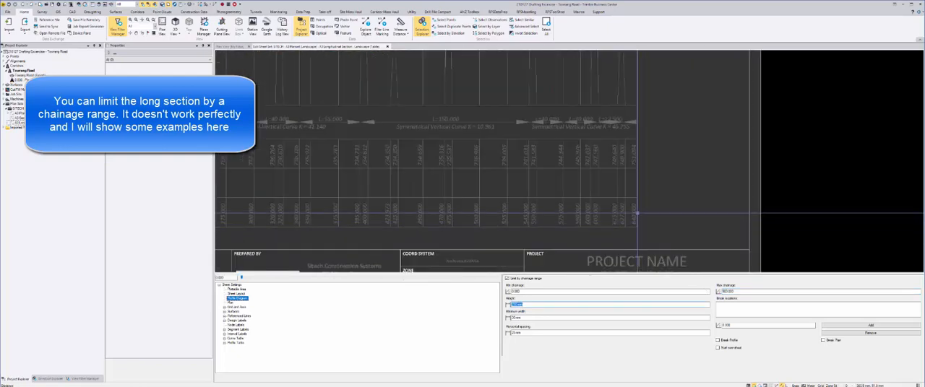
pyautogui.scroll(-5, 616, 232)
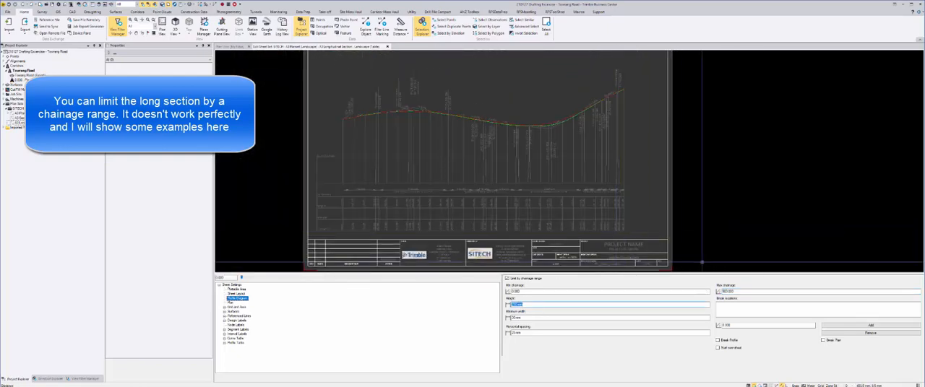
pyautogui.hotkey('shift', 'Tab')
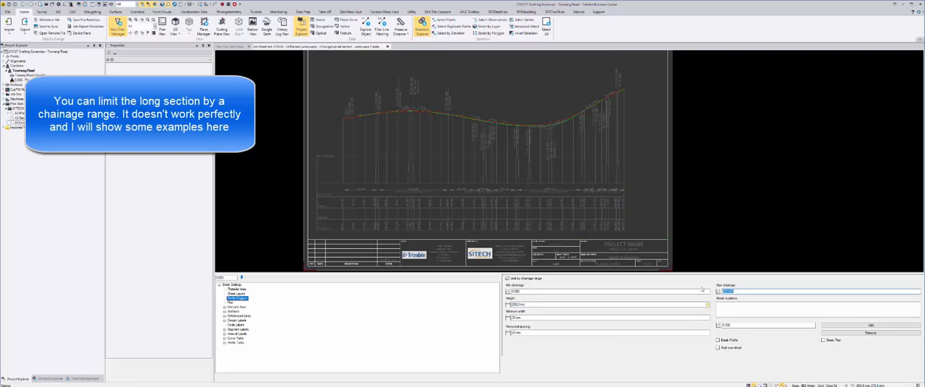
pyautogui.write('80')
pyautogui.press('Tab')
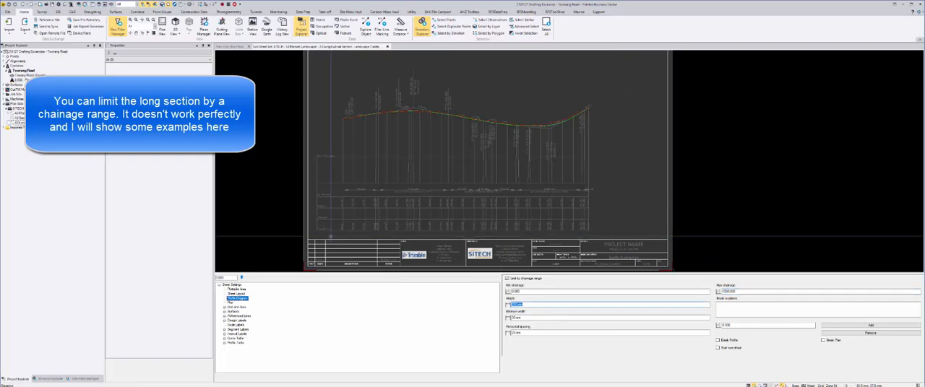
pyautogui.click(474, 278)
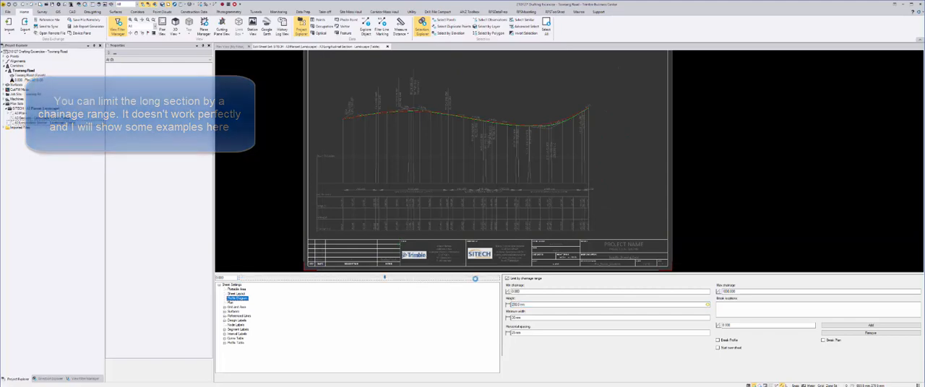
pyautogui.scroll(5, 593, 232)
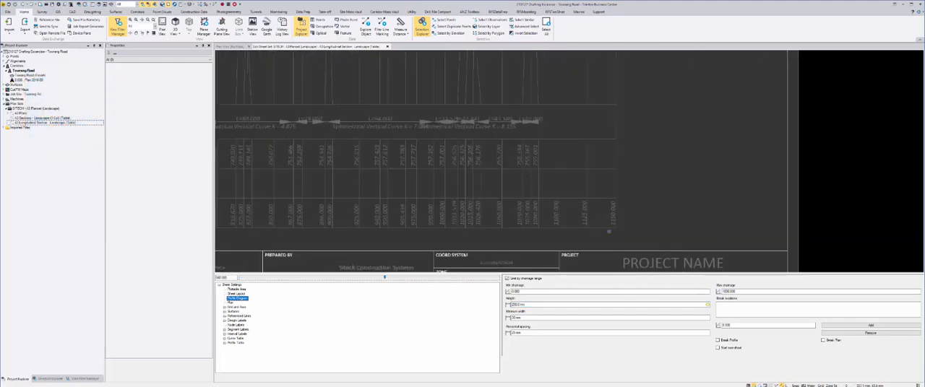
pyautogui.scroll(-5, 594, 205)
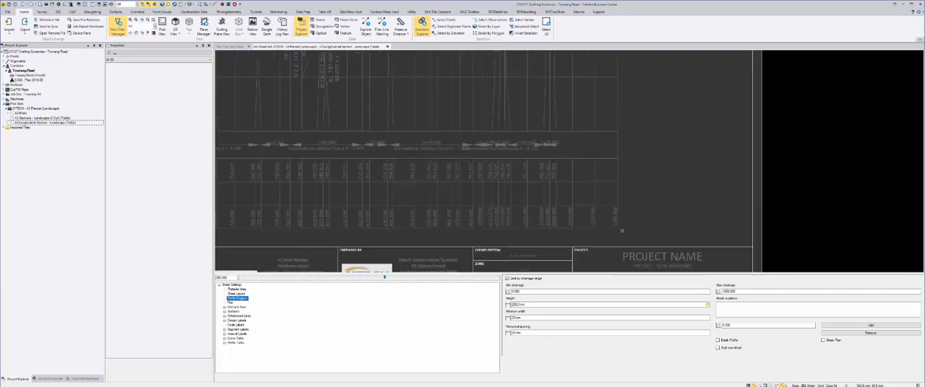
pyautogui.scroll(-1, 615, 235)
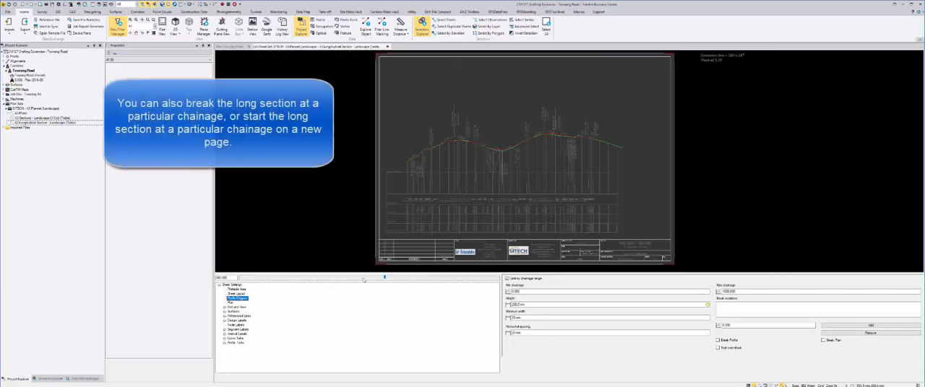
# Turn off the profile diagram's chainage range limit and inspect the full long section on the first sheet
pyautogui.click(514, 279)
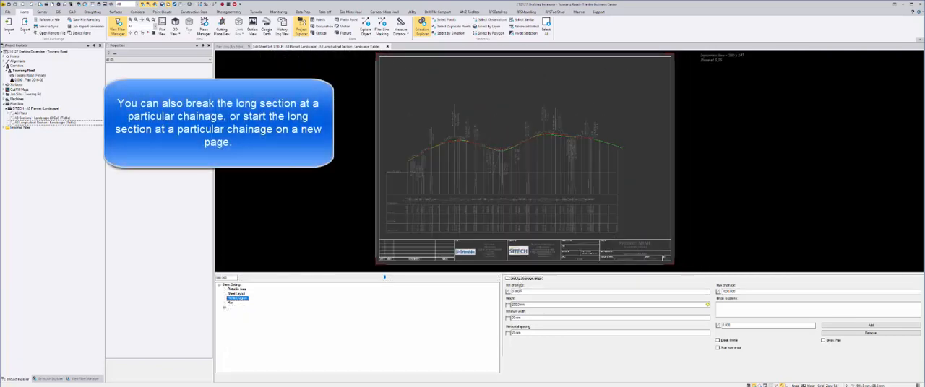
pyautogui.click(524, 318)
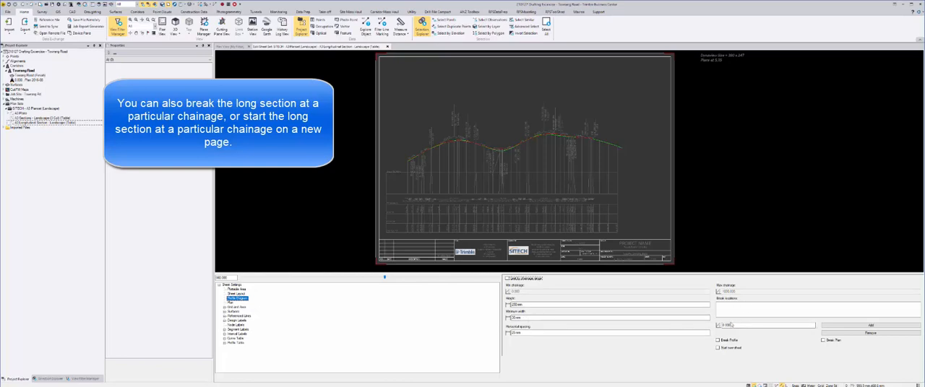
pyautogui.click(732, 325)
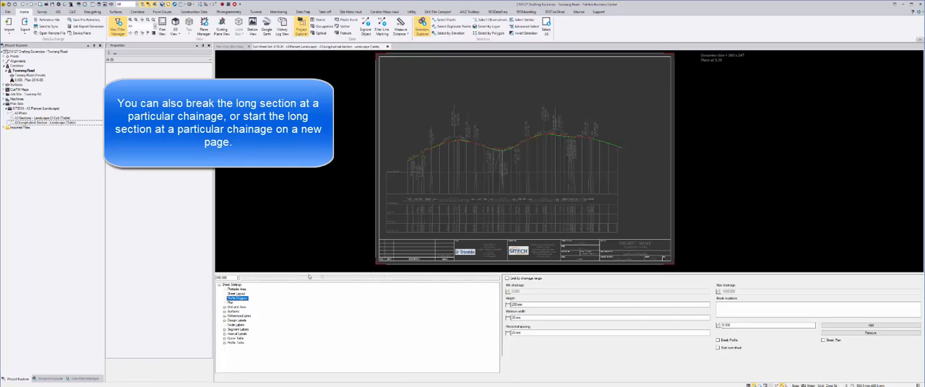
pyautogui.scroll(4, 531, 235)
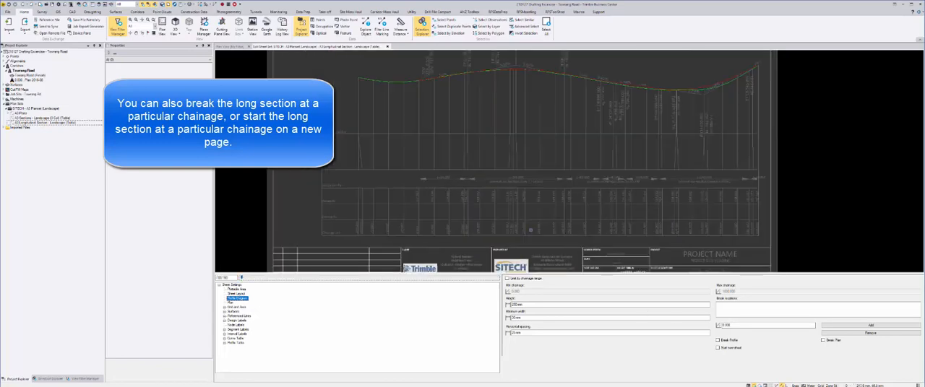
pyautogui.scroll(-5, 531, 235)
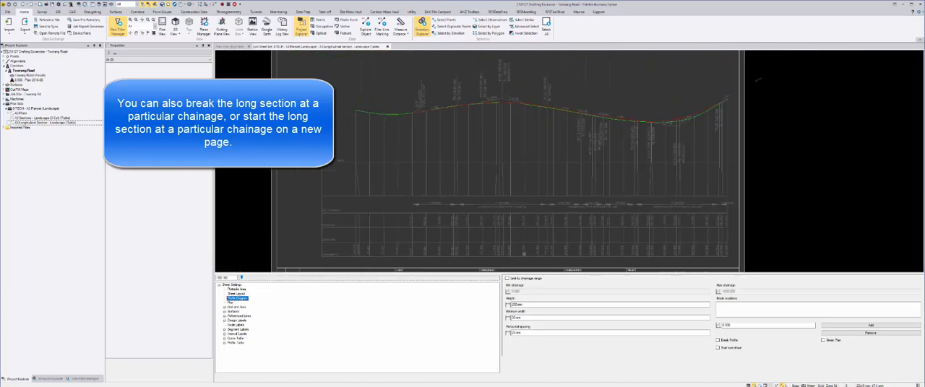
# Add a break location to the long section at chainage 200
pyautogui.click(725, 325)
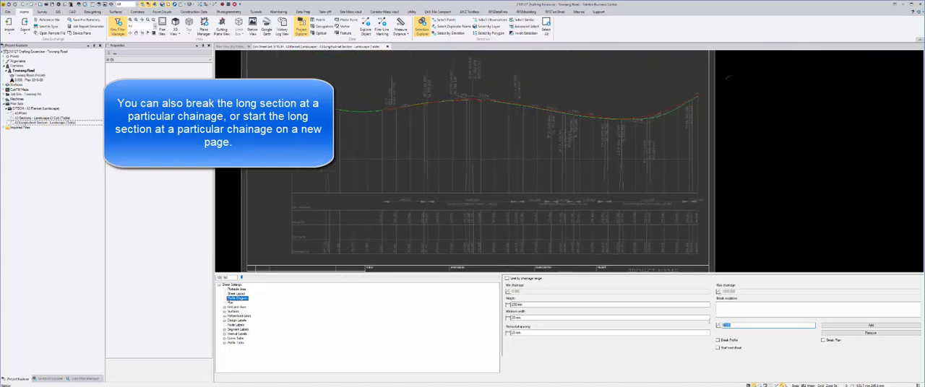
pyautogui.write('10')
pyautogui.click(871, 325)
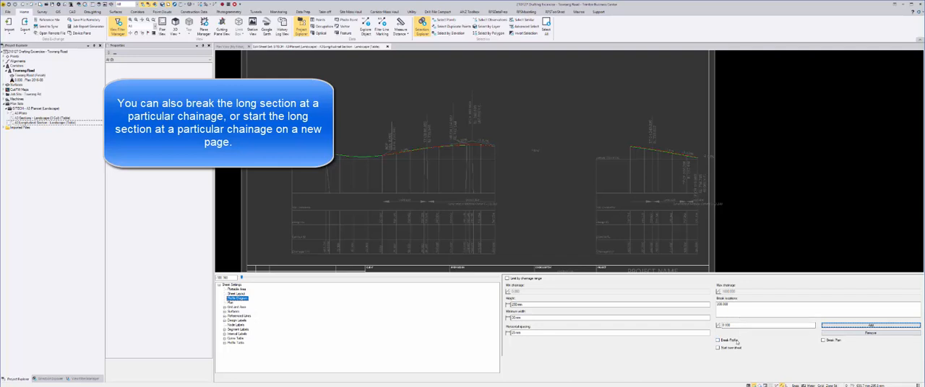
# Make the long section start a new sheet at the break and add a second break location at a higher chainage
pyautogui.click(734, 350)
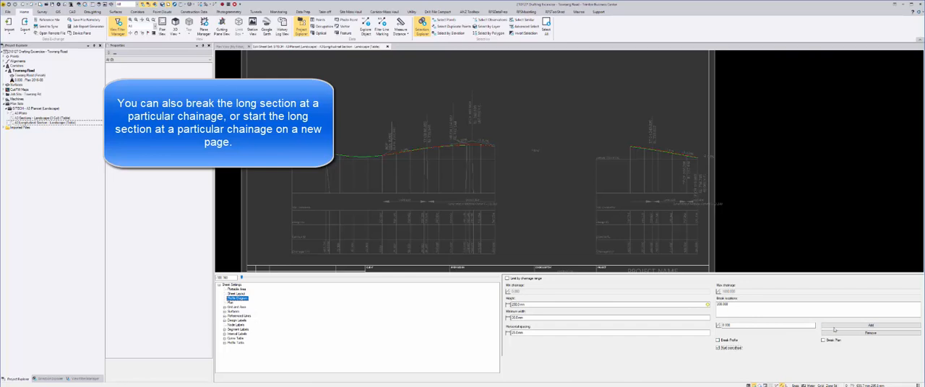
pyautogui.doubleClick(746, 326)
pyautogui.write('80')
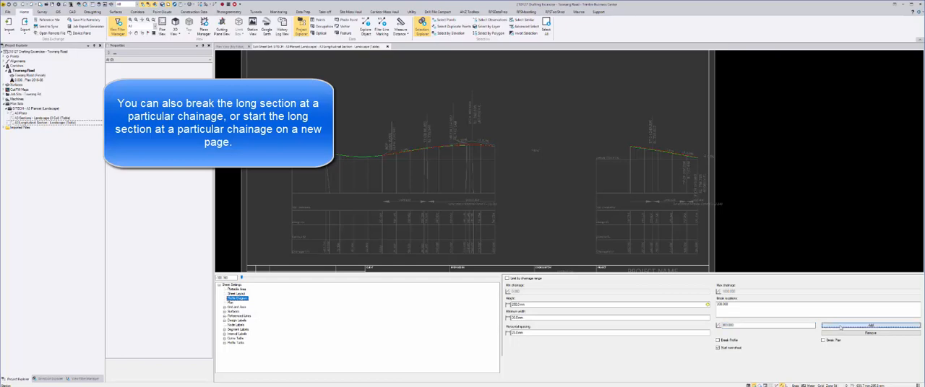
pyautogui.click(870, 325)
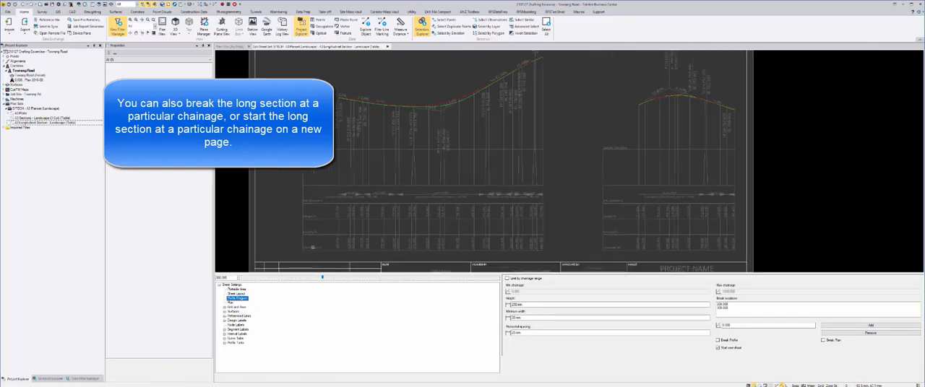
# Remove both break locations from the profile diagram
pyautogui.click(764, 309)
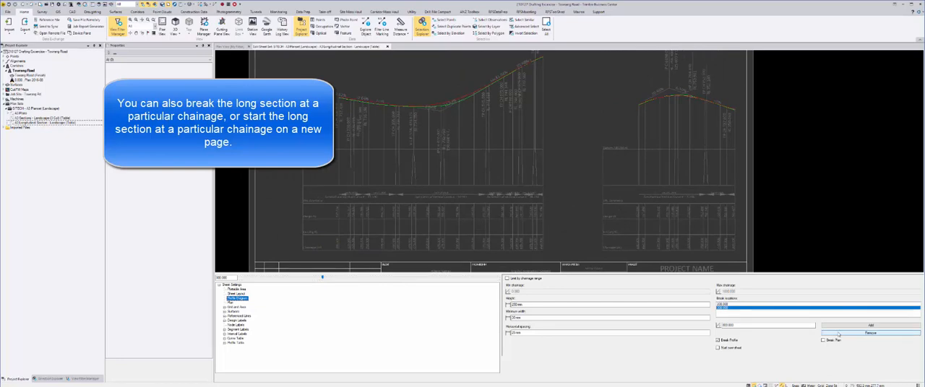
pyautogui.click(846, 333)
pyautogui.click(765, 308)
pyautogui.click(860, 333)
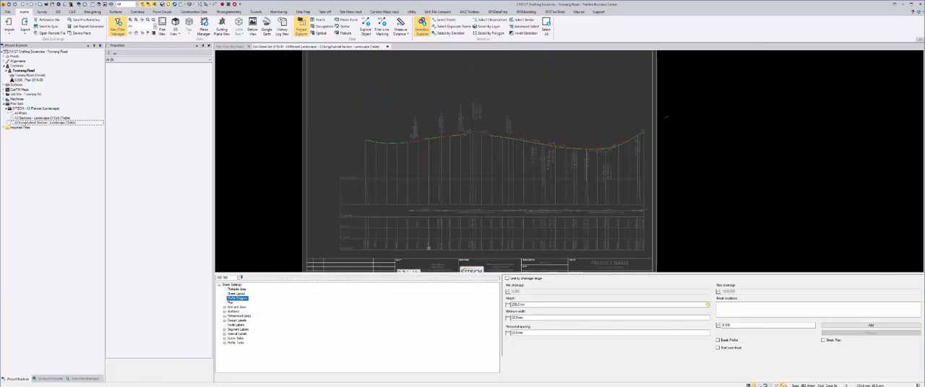
pyautogui.middleClick(429, 249)
pyautogui.middleClick(428, 249)
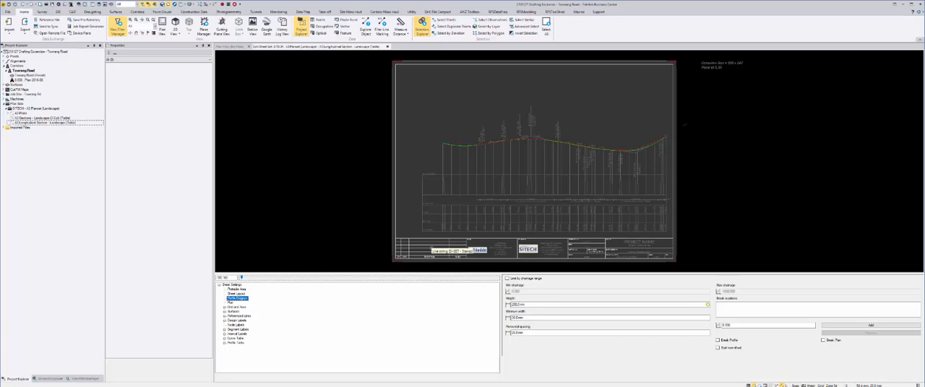
# Toggle the display of the DESIGN and Existing Ground surfaces off and back on in the surfaces settings
pyautogui.click(230, 302)
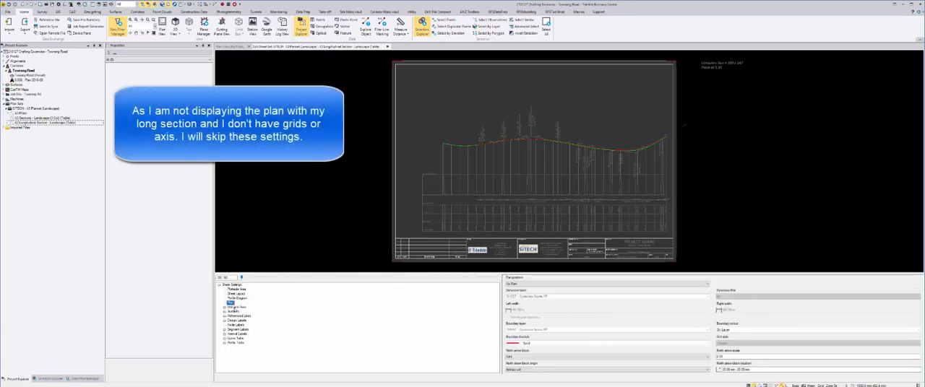
pyautogui.click(233, 310)
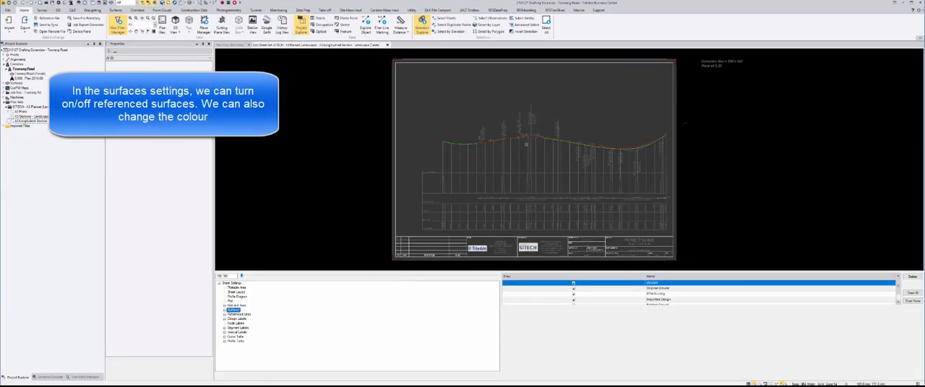
pyautogui.scroll(5, 464, 186)
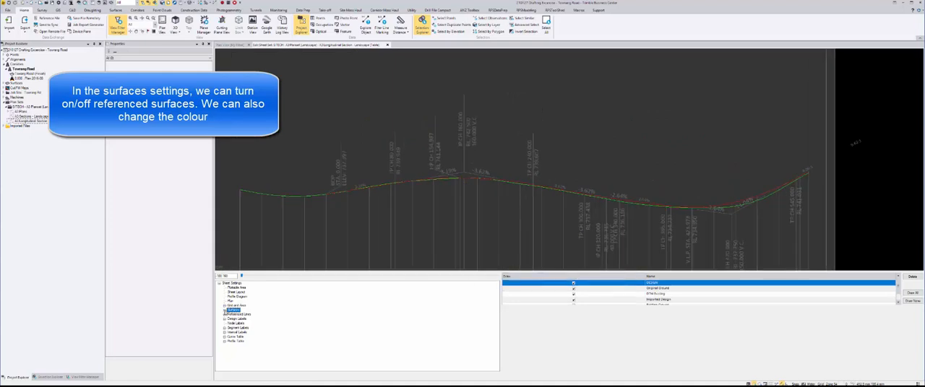
pyautogui.click(225, 310)
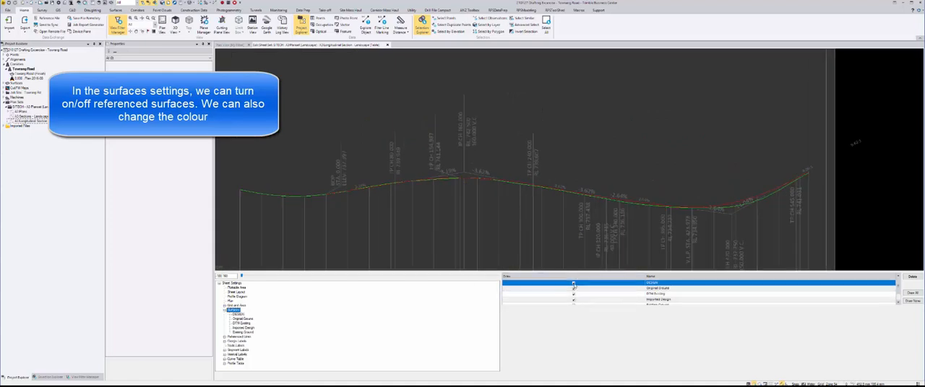
pyautogui.click(573, 284)
pyautogui.click(573, 284)
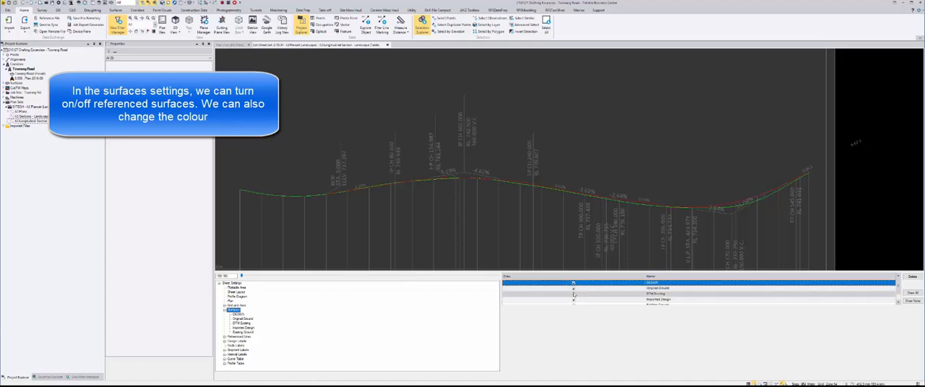
pyautogui.scroll(-1, 573, 295)
pyautogui.click(573, 302)
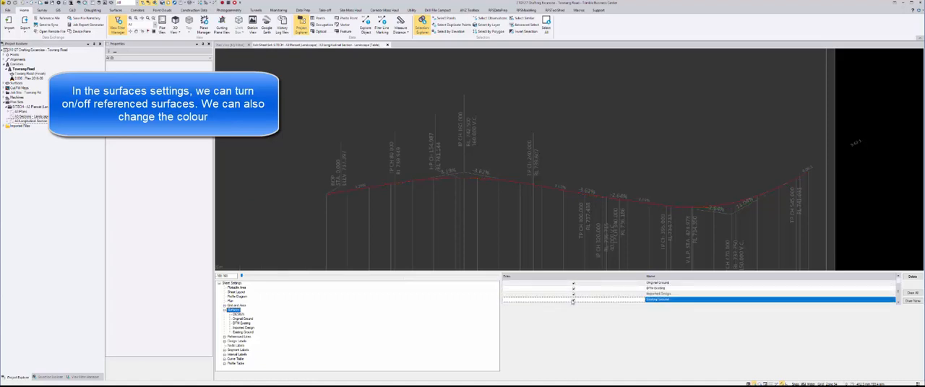
pyautogui.click(573, 302)
# Change the DESIGN surface's colour on the long section, trying Yellow and settling on Magenta
pyautogui.click(236, 315)
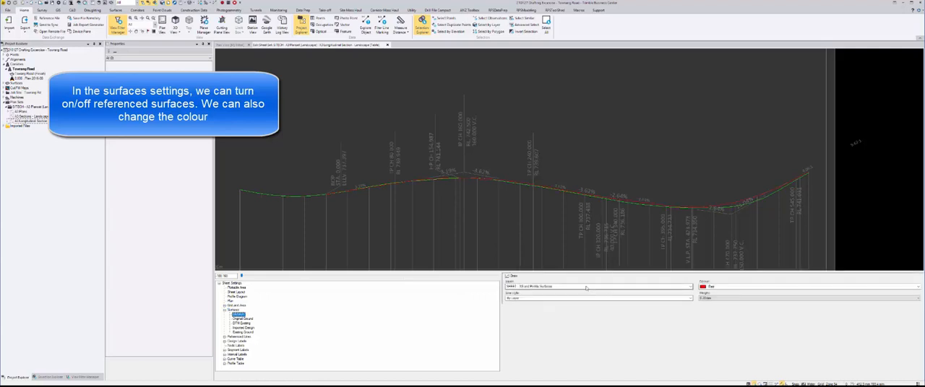
pyautogui.click(726, 287)
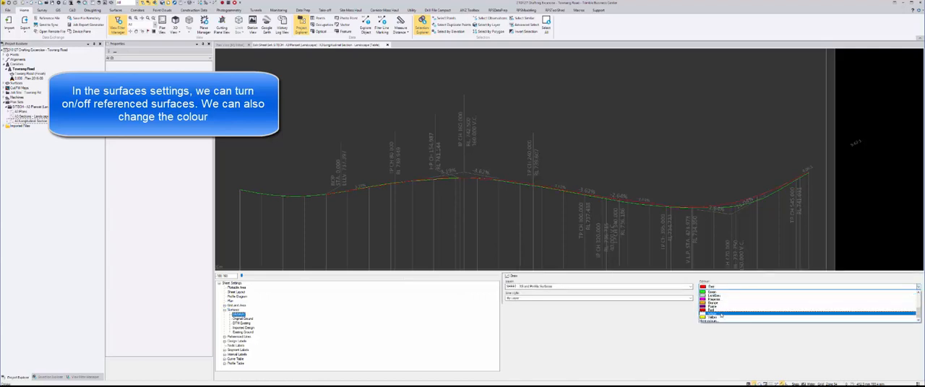
pyautogui.click(720, 317)
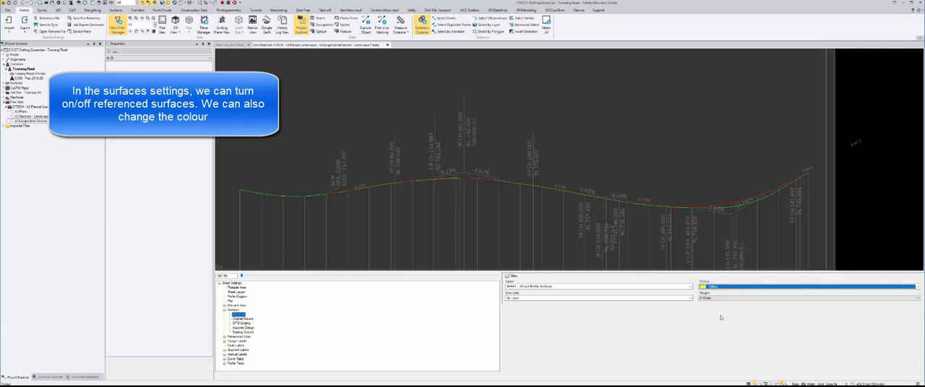
pyautogui.click(721, 289)
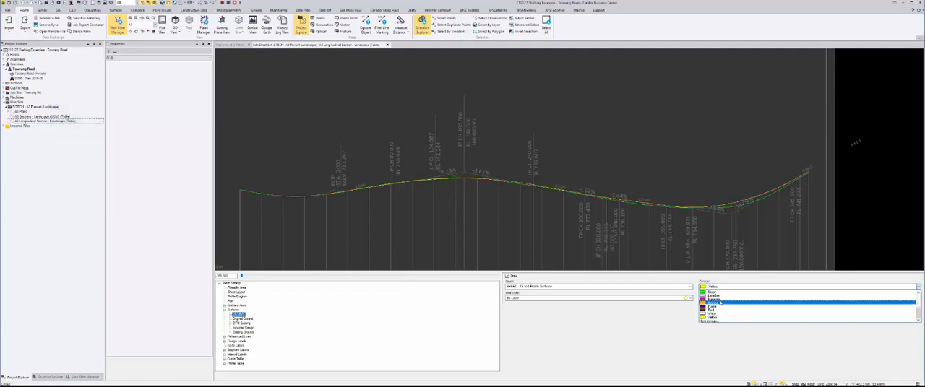
pyautogui.click(717, 304)
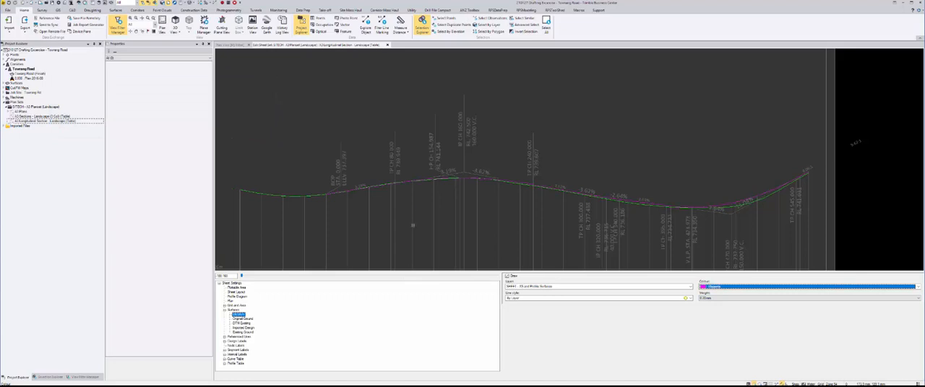
pyautogui.scroll(-5, 412, 226)
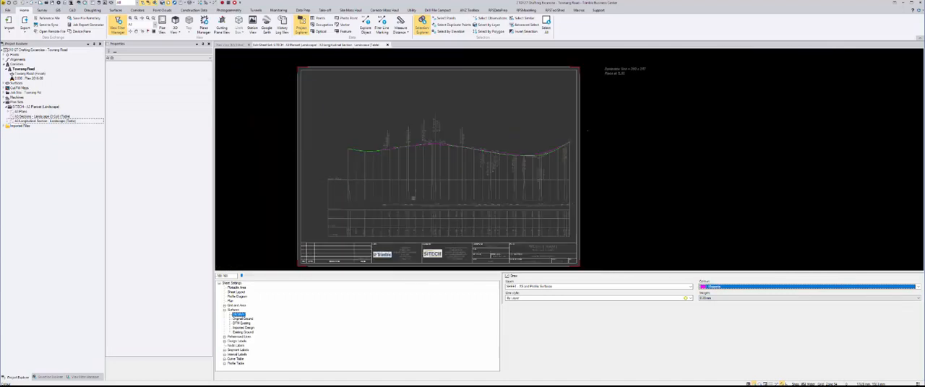
# Turn off the design labels for vertical point of curvature, vertical point of tangency, vertical grade break point and point of beginning
pyautogui.click(237, 337)
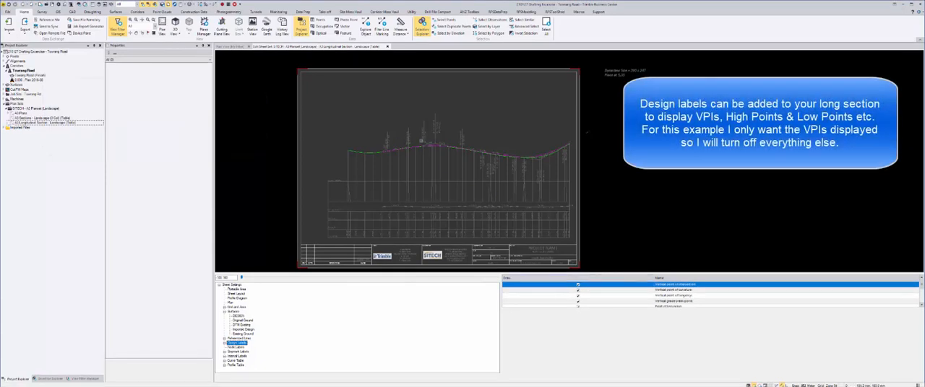
pyautogui.scroll(3, 421, 141)
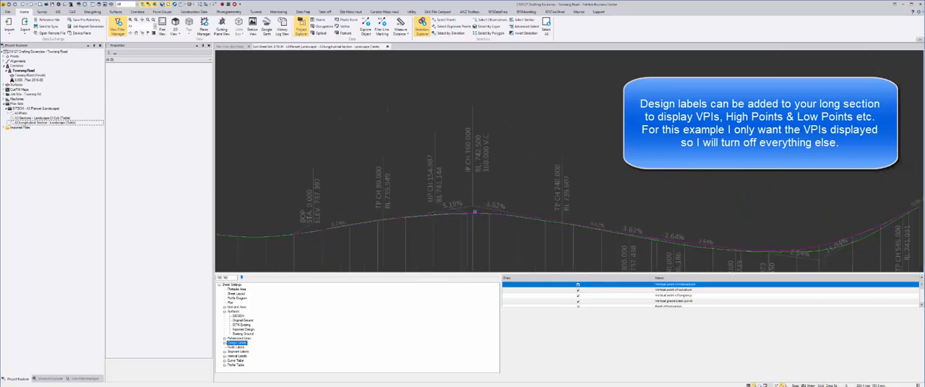
pyautogui.click(578, 290)
pyautogui.click(578, 296)
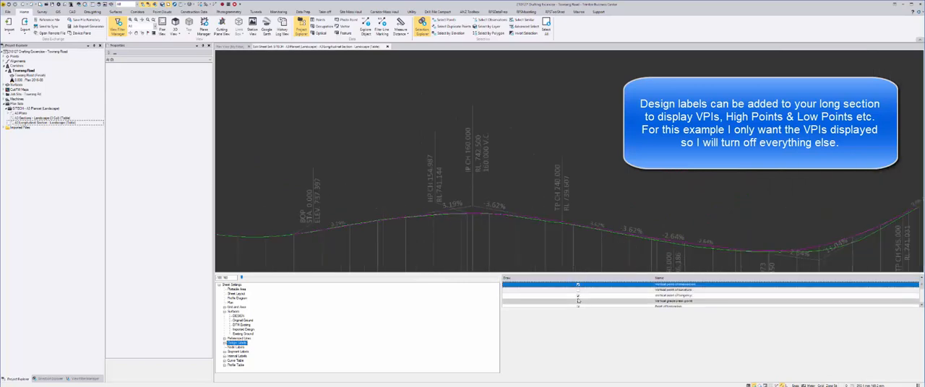
pyautogui.click(578, 301)
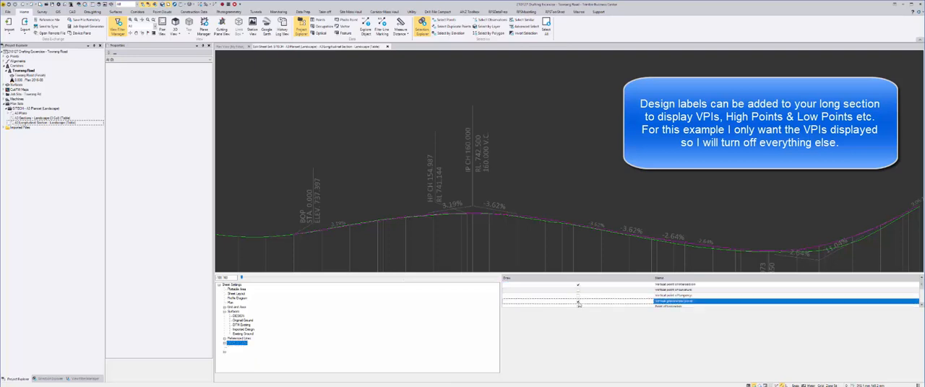
pyautogui.scroll(-1, 578, 300)
pyautogui.click(578, 290)
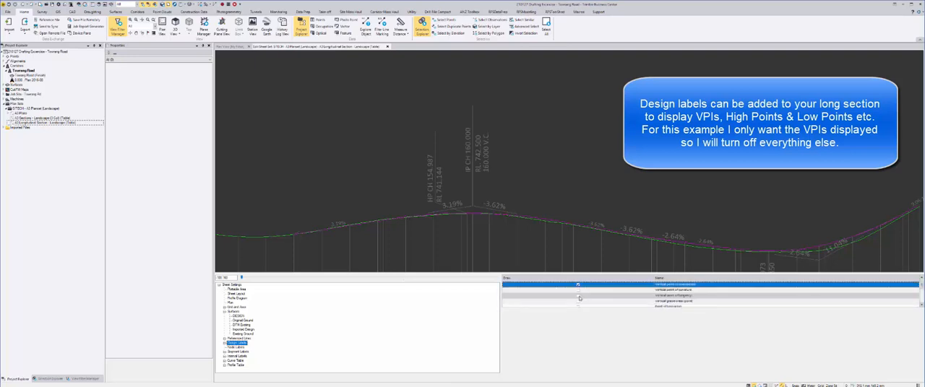
# Turn off the remaining high point, low point and compound curvature design labels, keeping only the vertical point of intersection
pyautogui.scroll(-2, 578, 297)
pyautogui.click(578, 291)
pyautogui.scroll(-2, 578, 298)
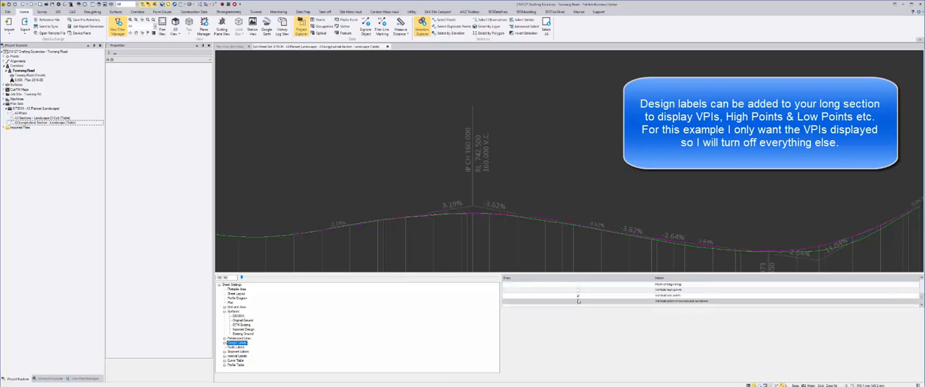
pyautogui.click(578, 301)
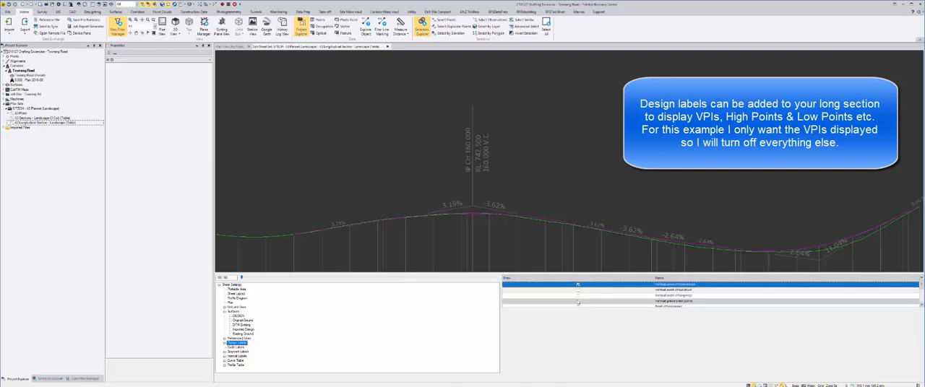
pyautogui.scroll(-2, 578, 303)
pyautogui.scroll(2, 578, 297)
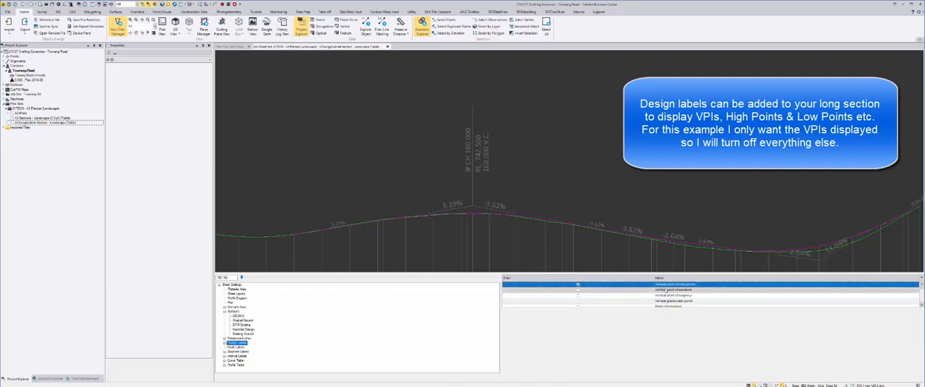
pyautogui.scroll(-5, 510, 233)
pyautogui.moveTo(487, 263); pyautogui.dragTo(464, 202, button='middle')
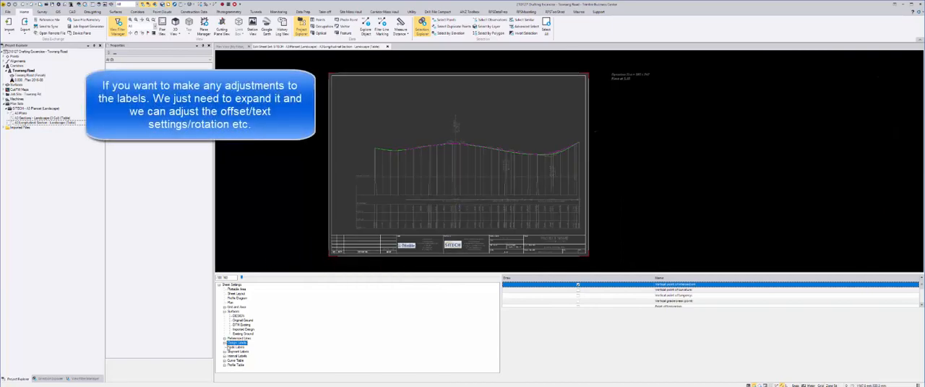
# Examine the text style, offset and rotation settings of the Reduced Level label under the vertical point of intersection design labels
pyautogui.click(224, 344)
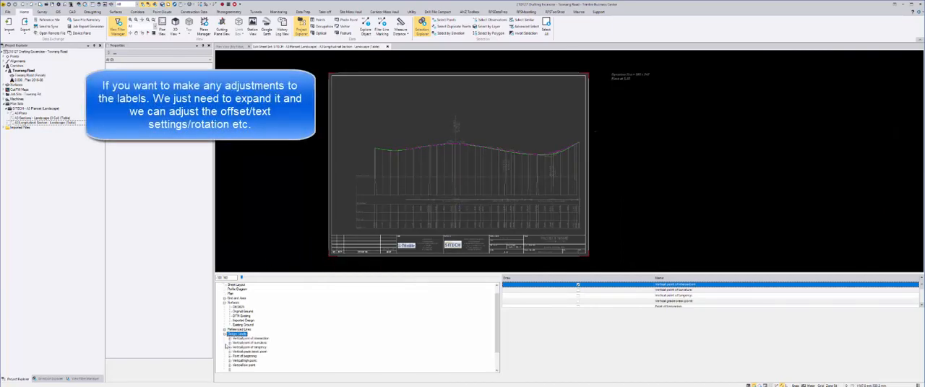
pyautogui.scroll(-2, 232, 346)
pyautogui.click(229, 325)
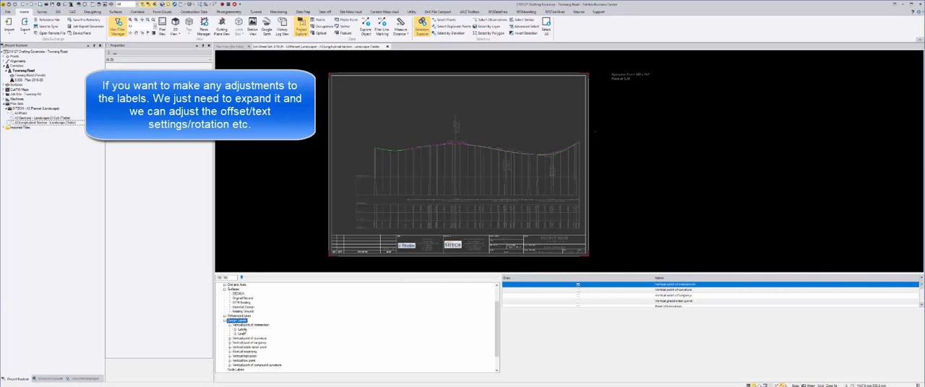
pyautogui.click(241, 330)
pyautogui.click(235, 330)
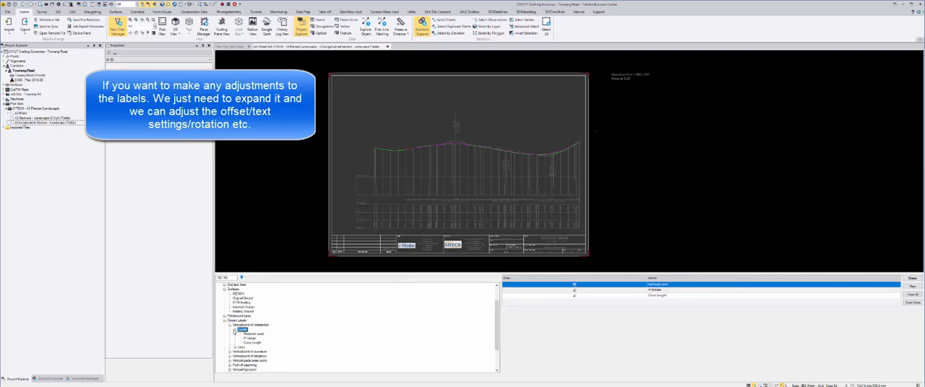
pyautogui.click(250, 335)
pyautogui.click(253, 335)
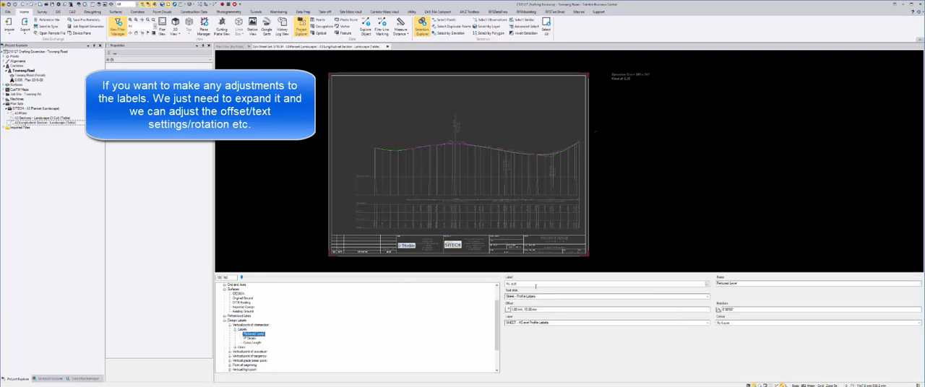
pyautogui.click(540, 309)
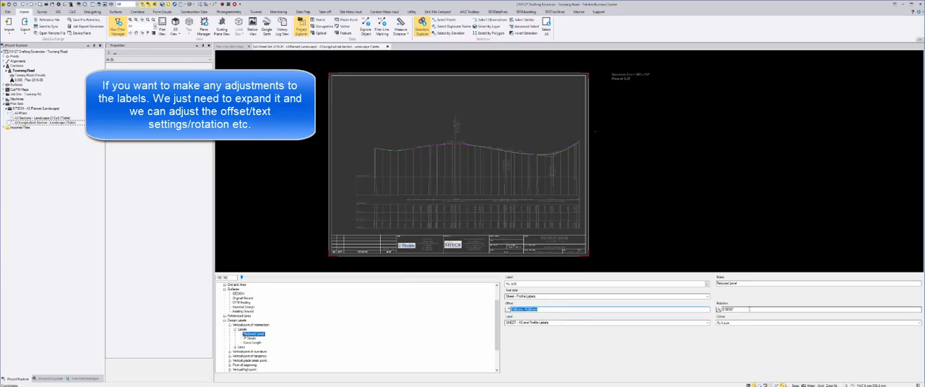
pyautogui.click(718, 309)
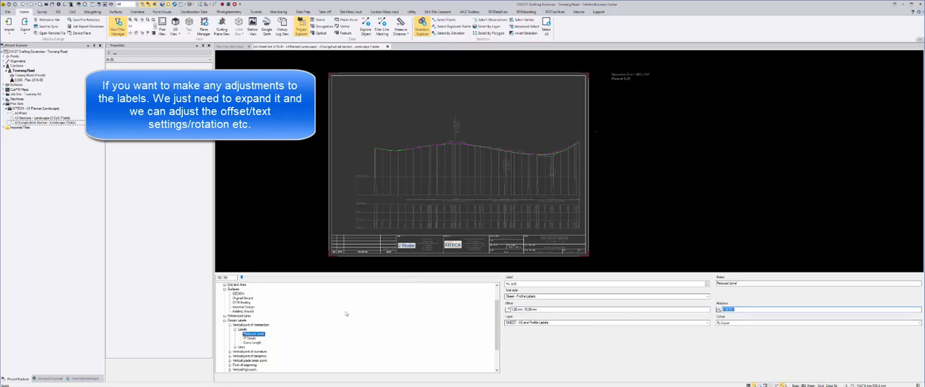
pyautogui.click(225, 321)
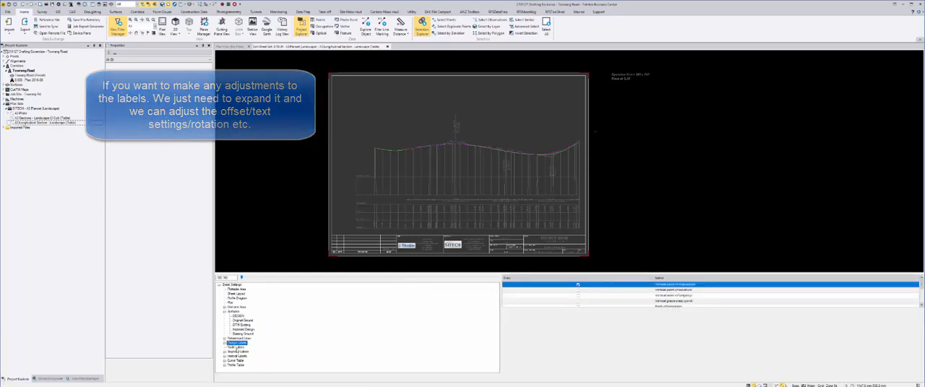
# Toggle the profile segment slope labels off and back on in the segment labels settings
pyautogui.click(237, 352)
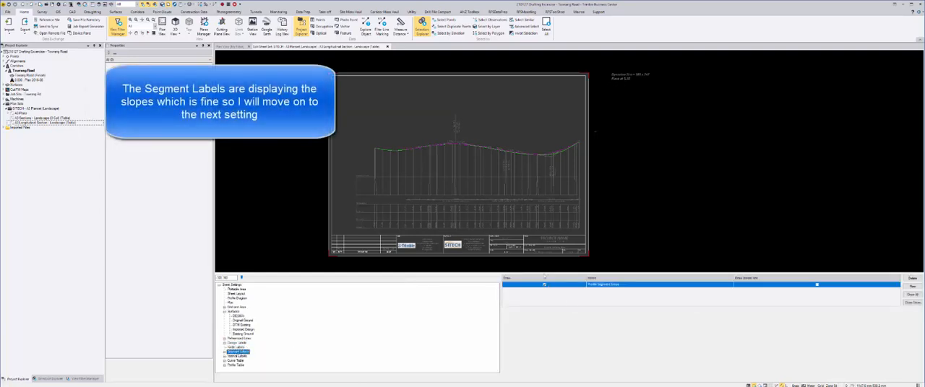
pyautogui.scroll(8, 477, 159)
pyautogui.moveTo(477, 159); pyautogui.dragTo(484, 242, button='middle')
pyautogui.click(544, 285)
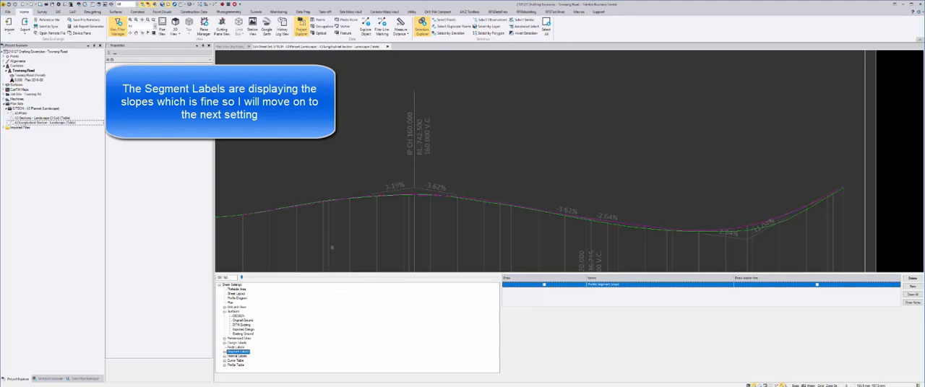
pyautogui.scroll(-5, 331, 247)
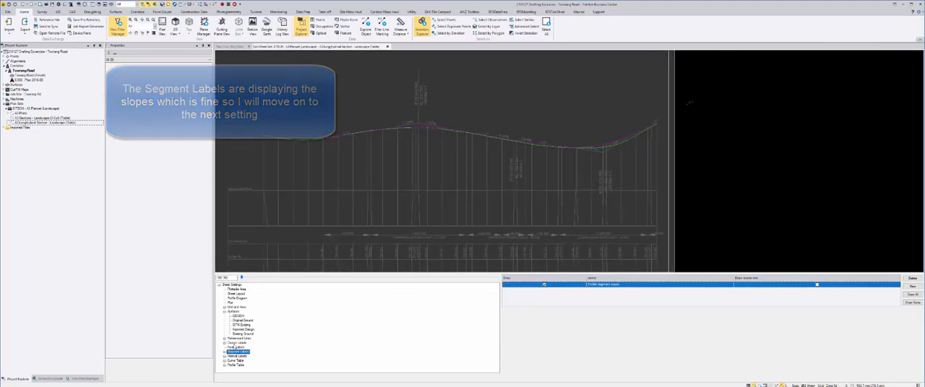
# Review the design label, node label, curve table and profile table settings against the long section's table rows
pyautogui.click(238, 344)
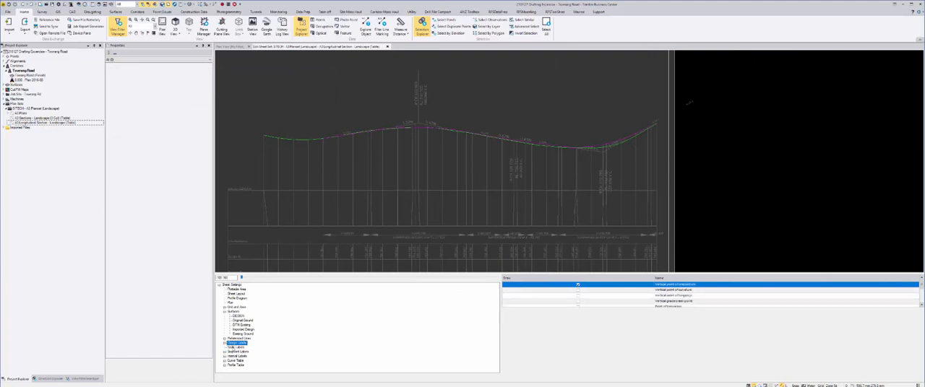
pyautogui.click(230, 347)
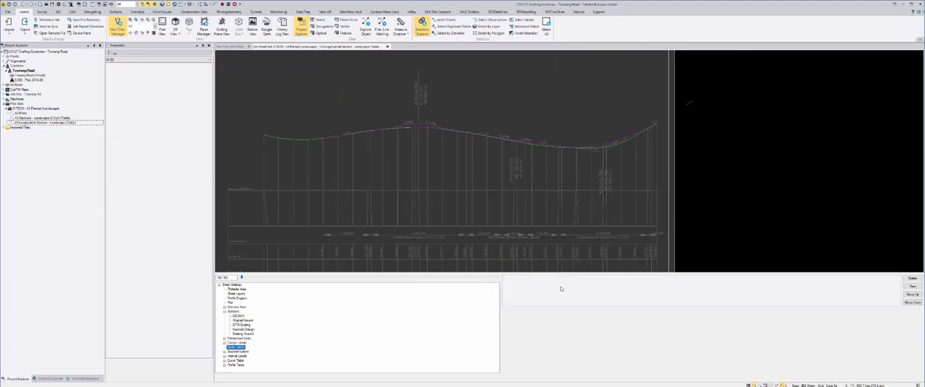
pyautogui.click(234, 362)
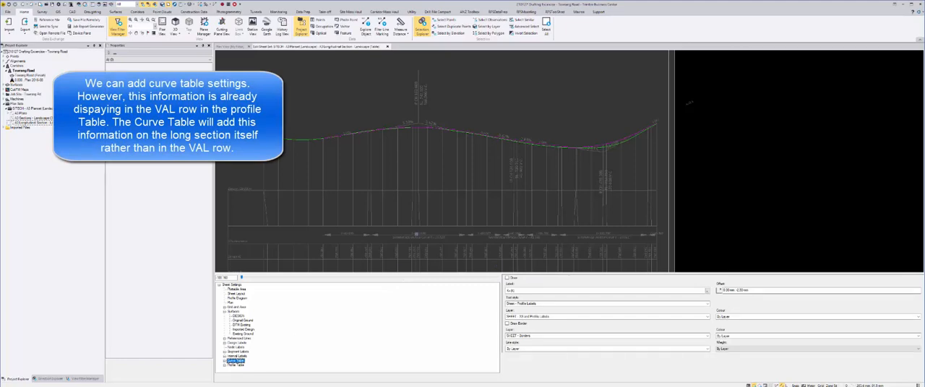
pyautogui.moveTo(415, 231); pyautogui.dragTo(414, 207, button='middle')
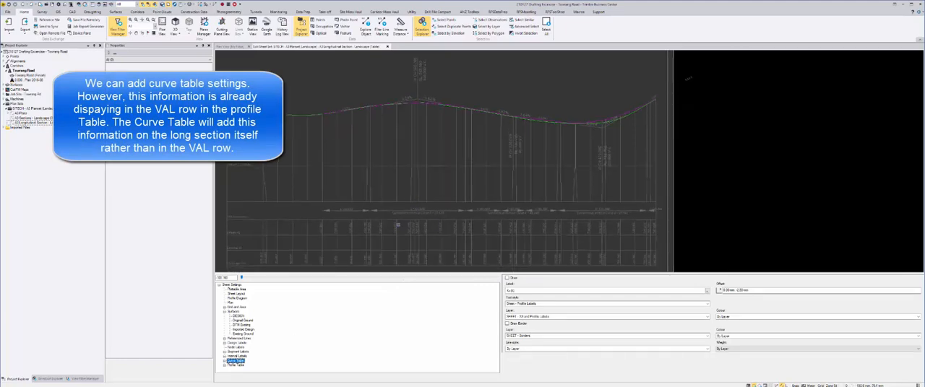
pyautogui.scroll(-3, 397, 226)
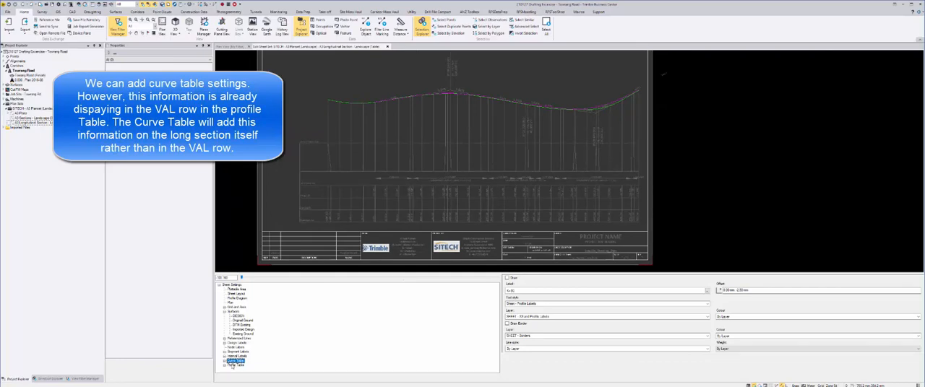
pyautogui.click(234, 366)
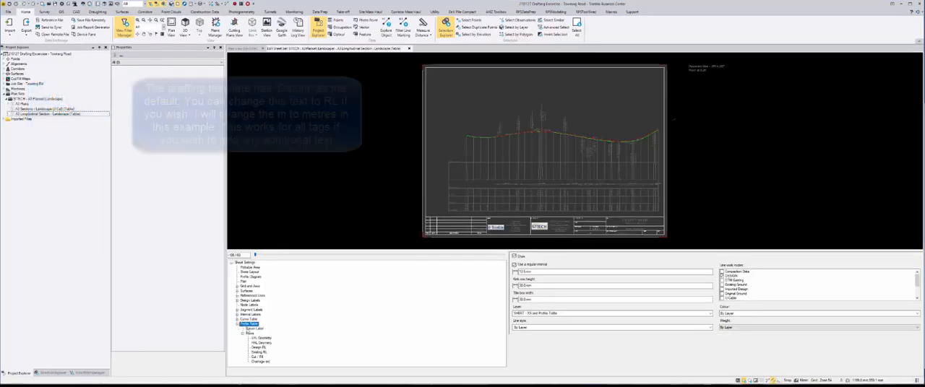
# Edit the profile table's datum label text so the unit after the elevation tag reads metres
pyautogui.click(254, 329)
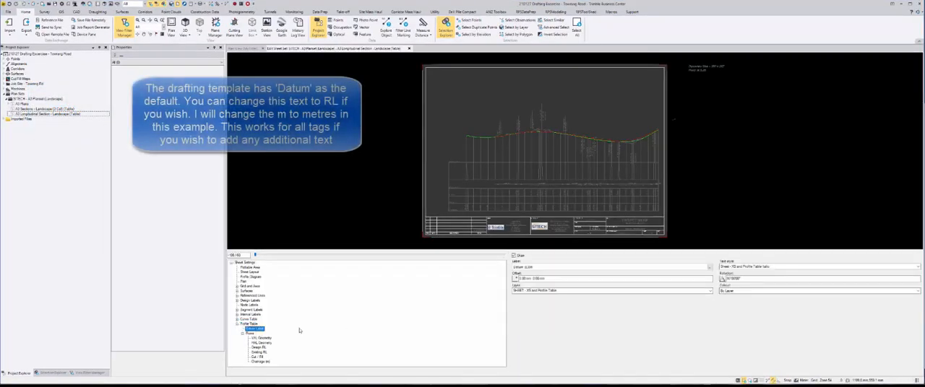
pyautogui.scroll(5, 481, 195)
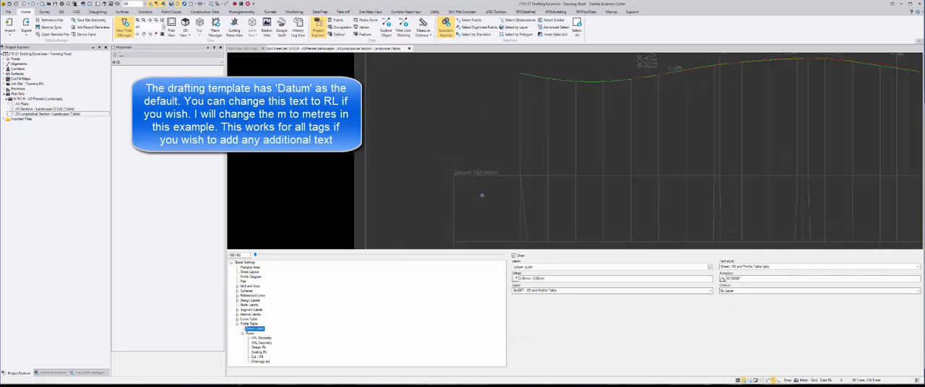
pyautogui.moveTo(482, 195); pyautogui.dragTo(483, 218, button='middle')
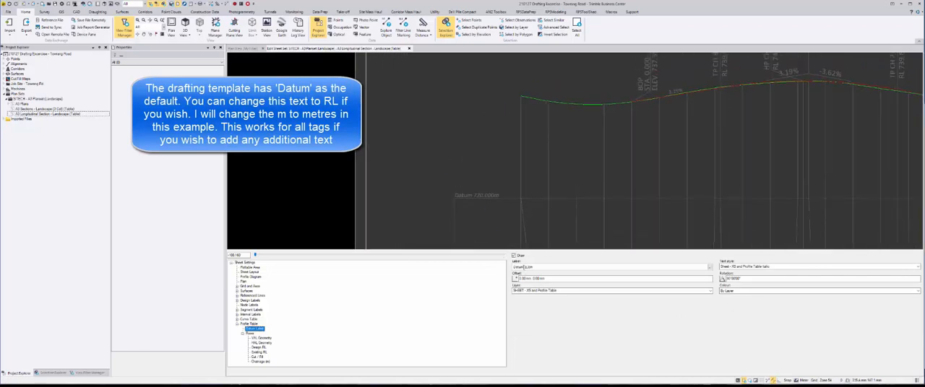
pyautogui.click(709, 266)
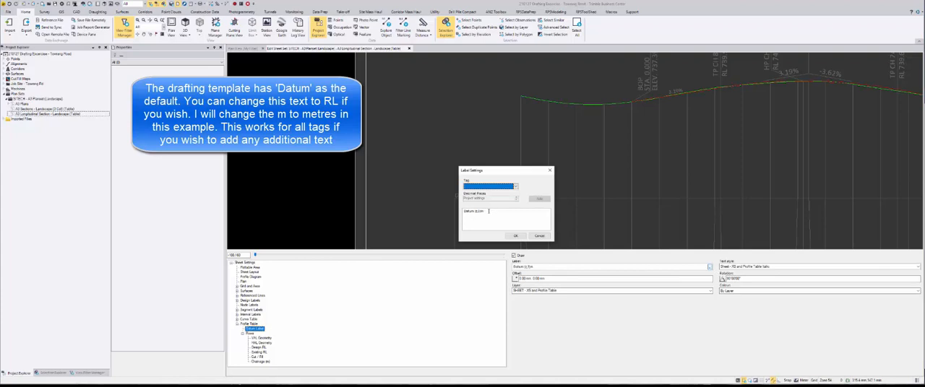
pyautogui.click(488, 211)
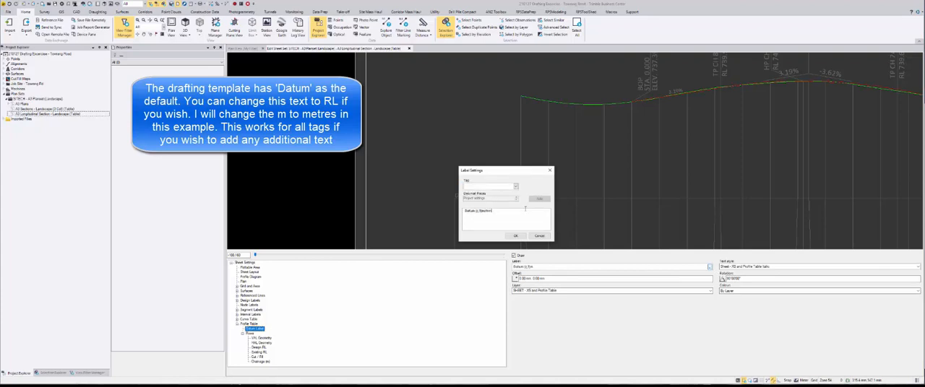
pyautogui.doubleClick(479, 211)
pyautogui.click(514, 235)
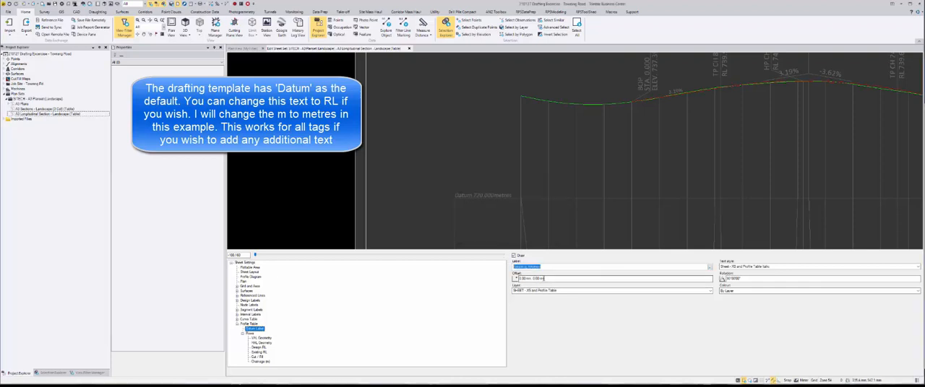
pyautogui.click(725, 279)
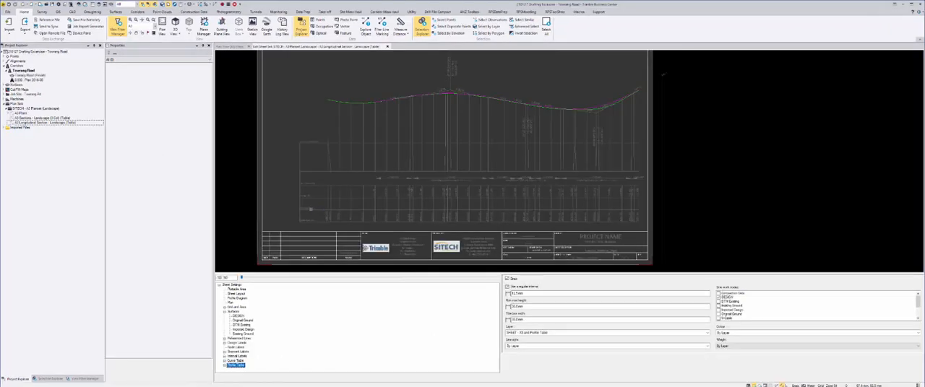
# Clear the old surface tag from the Existing RL row's label in the profile table
pyautogui.scroll(5, 310, 208)
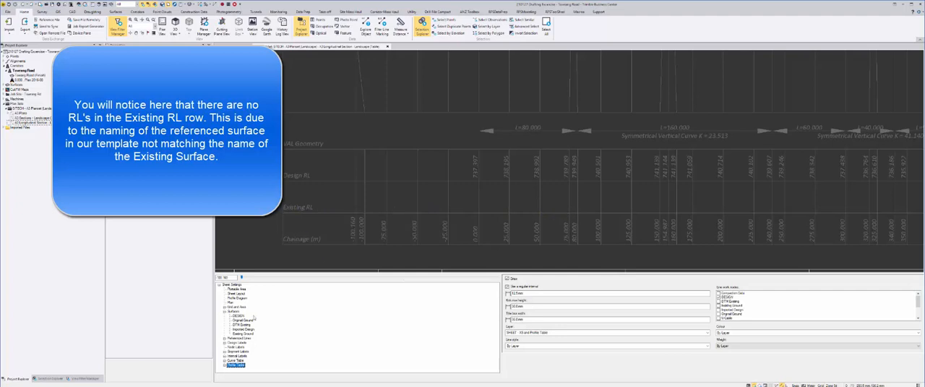
pyautogui.click(224, 365)
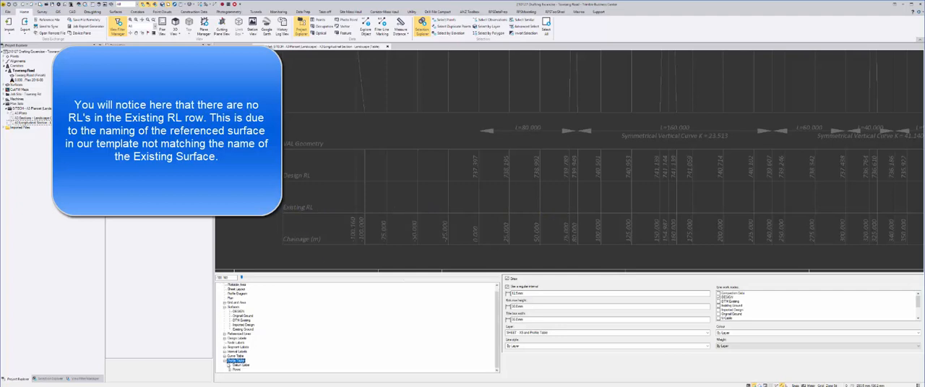
pyautogui.click(228, 370)
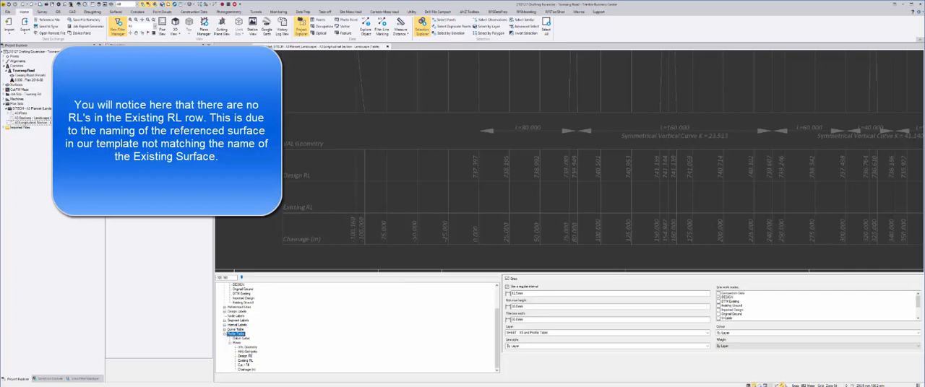
pyautogui.click(245, 360)
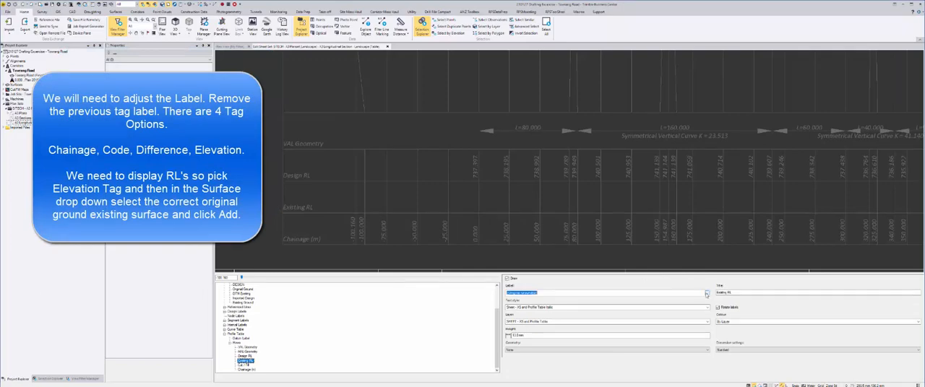
pyautogui.click(707, 293)
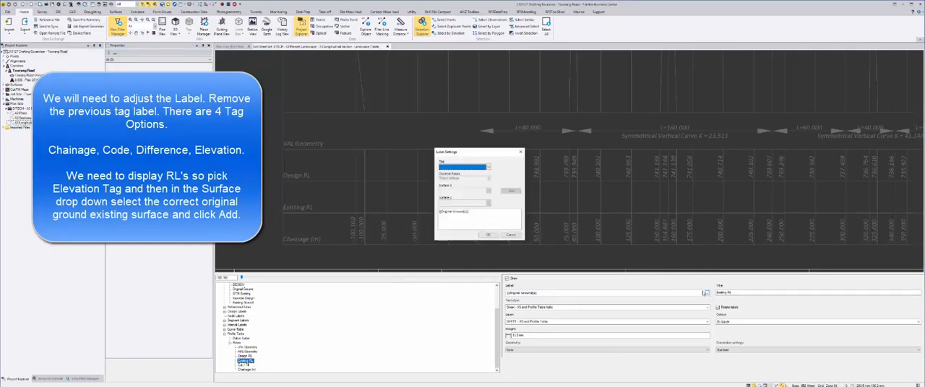
pyautogui.click(505, 219)
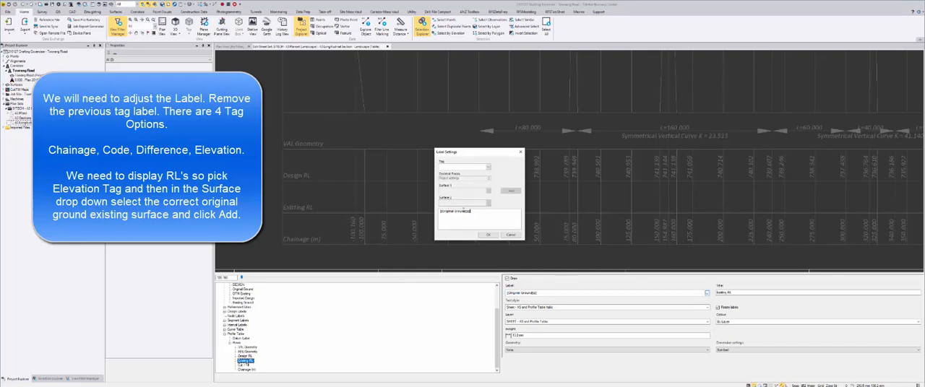
pyautogui.hotkey('ctrl', 'a')
pyautogui.press('Delete')
# Add an Elevation tag for the Existing Ground surface to the Existing RL row's label and apply it
pyautogui.click(488, 168)
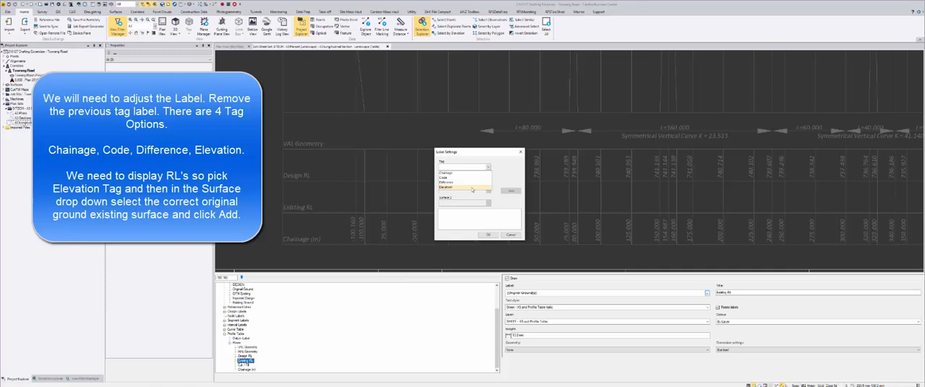
pyautogui.click(473, 189)
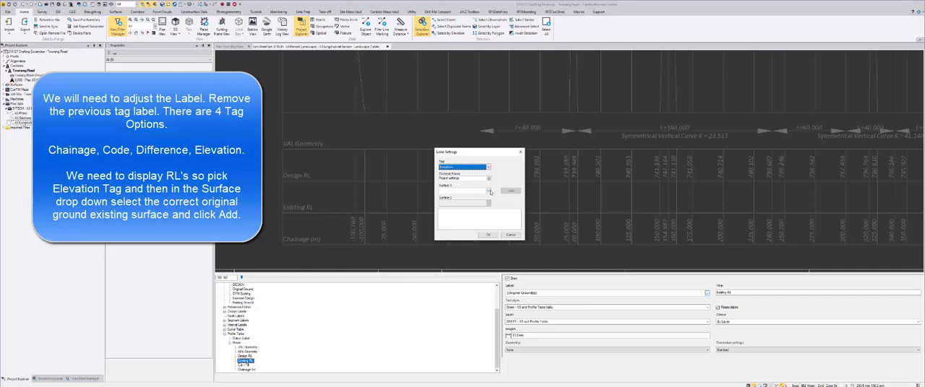
pyautogui.click(488, 190)
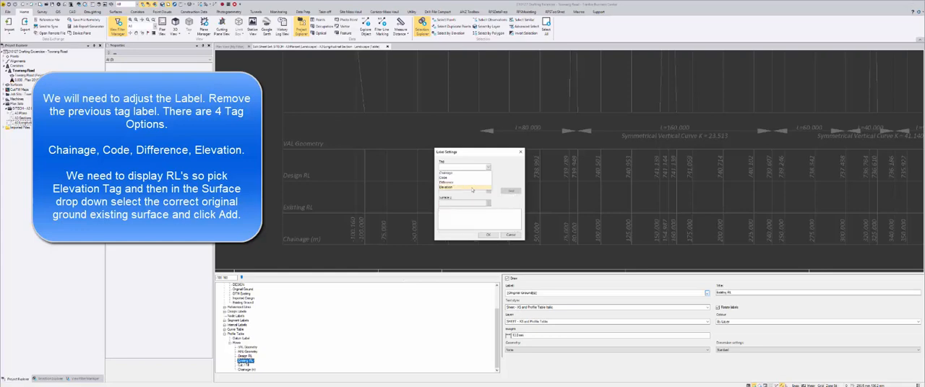
pyautogui.click(473, 186)
pyautogui.click(489, 191)
pyautogui.click(476, 207)
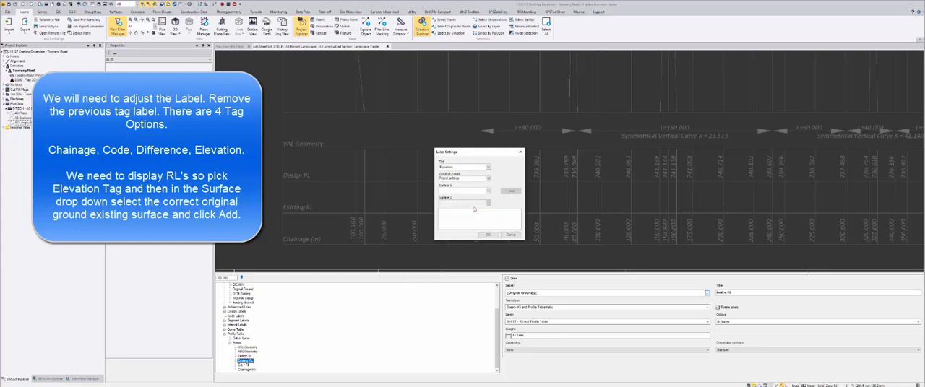
pyautogui.click(511, 191)
pyautogui.click(488, 236)
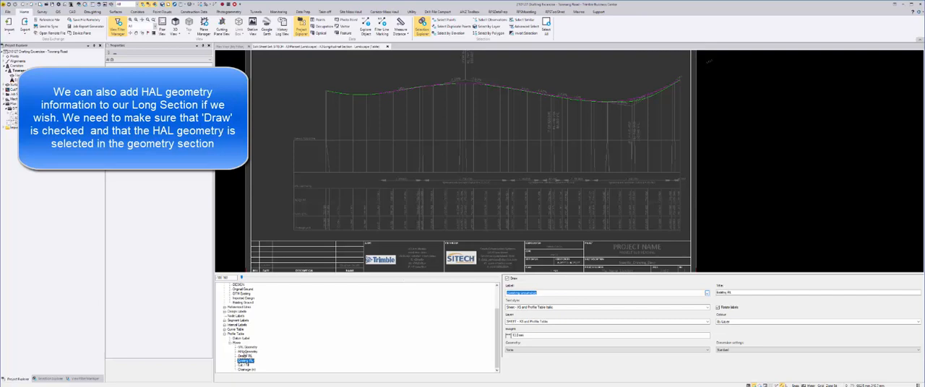
# Turn on drawing of the HAL Geometry row in the profile table, with its geometry set to HAL Geometry
pyautogui.click(246, 351)
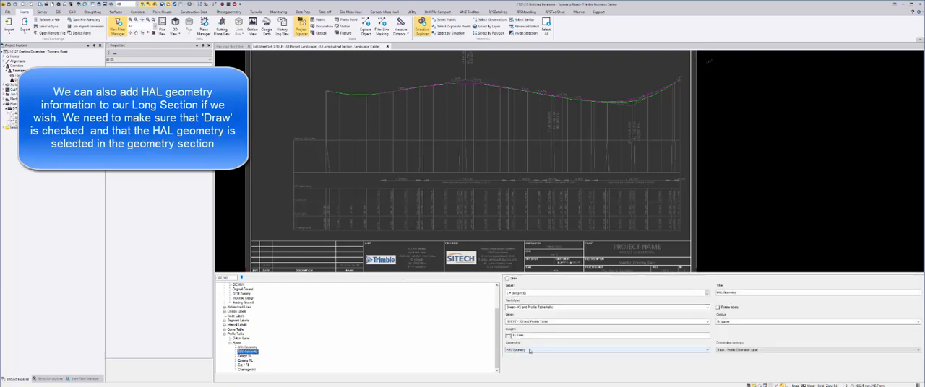
pyautogui.click(641, 350)
pyautogui.click(642, 350)
pyautogui.click(507, 279)
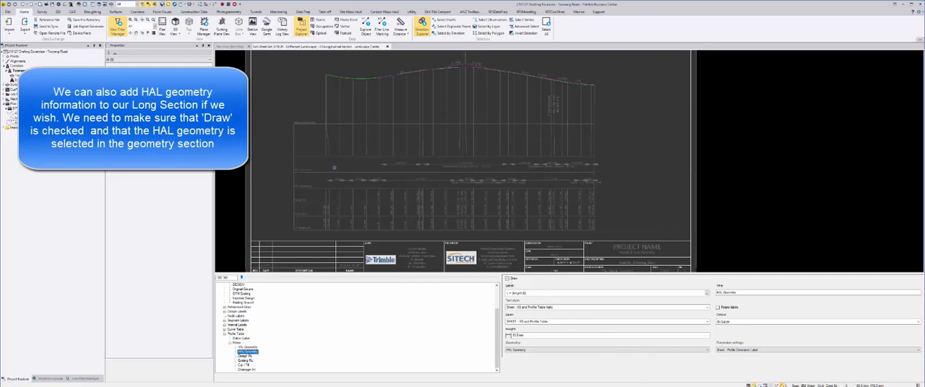
pyautogui.scroll(1, 297, 171)
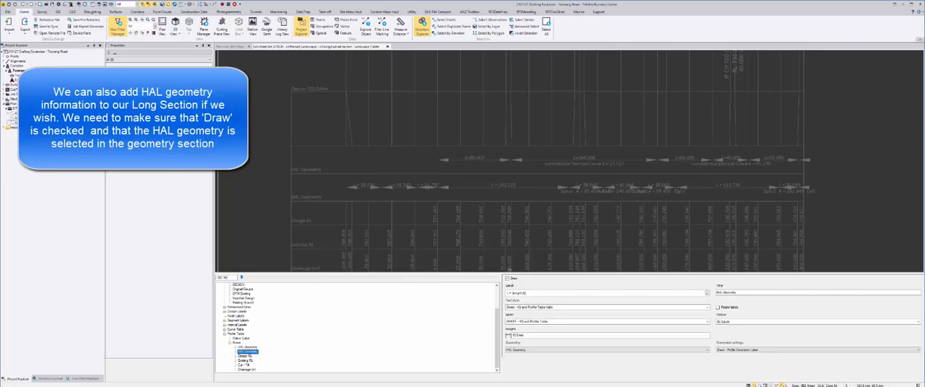
pyautogui.scroll(-2, 512, 222)
pyautogui.scroll(-2, 513, 221)
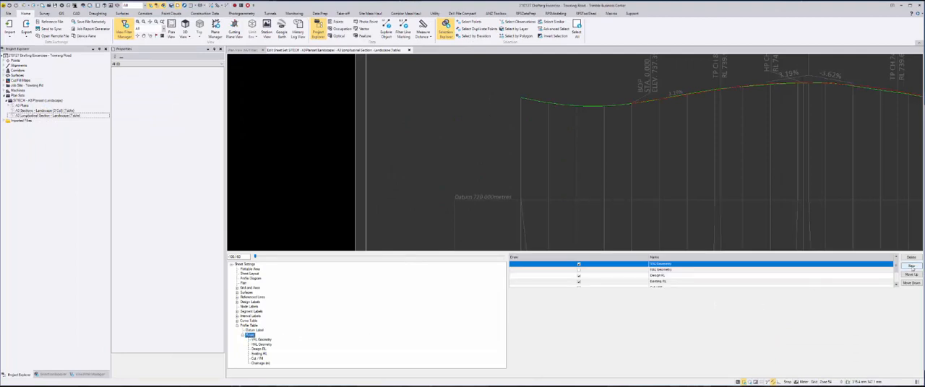
# Add a new row to the profile table beneath the Chainage row
pyautogui.scroll(-3, 669, 211)
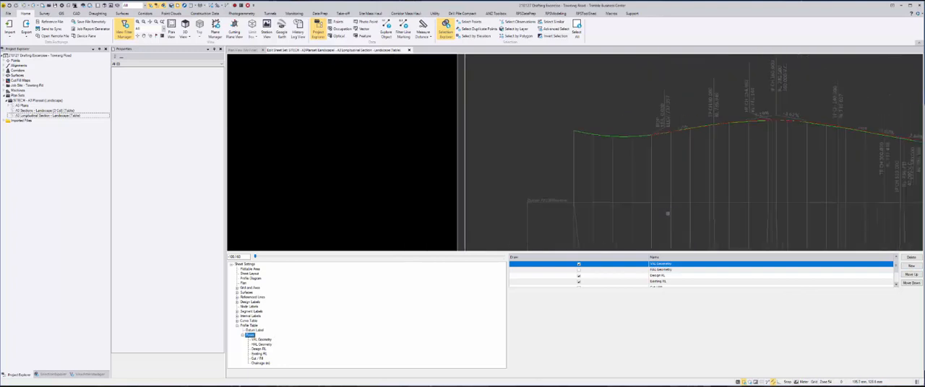
pyautogui.moveTo(667, 213); pyautogui.dragTo(665, 137, button='middle')
pyautogui.scroll(-1, 653, 148)
pyautogui.moveTo(652, 172); pyautogui.dragTo(605, 166, button='middle')
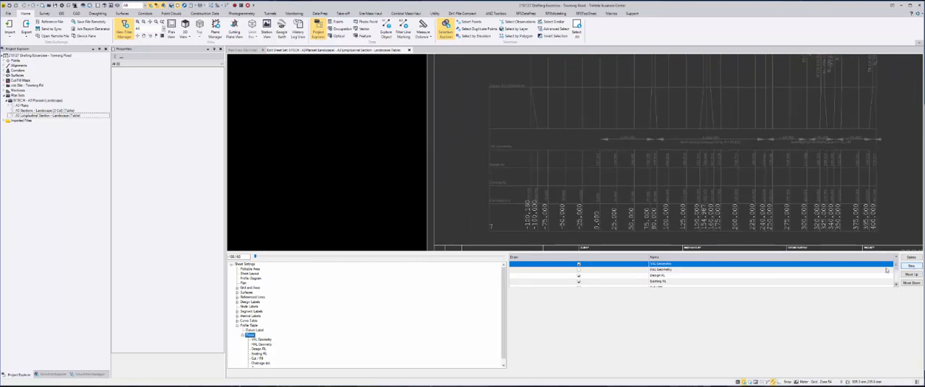
pyautogui.click(912, 267)
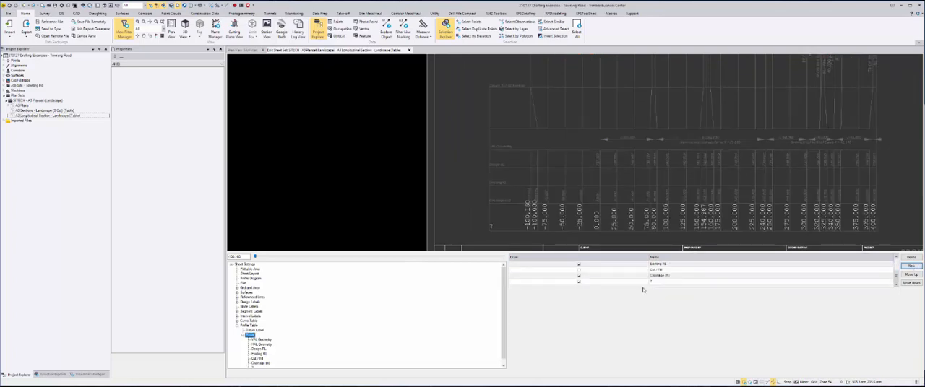
pyautogui.scroll(-1, 258, 342)
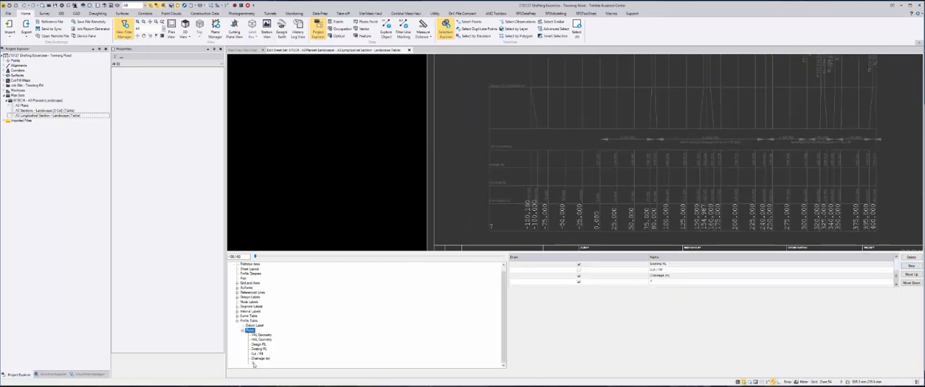
# Clear the default chainage tag from the new profile table row's label
pyautogui.click(253, 363)
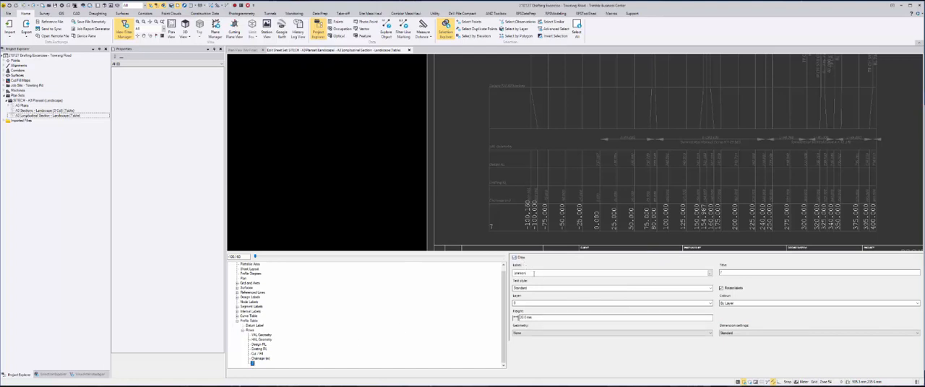
pyautogui.click(540, 273)
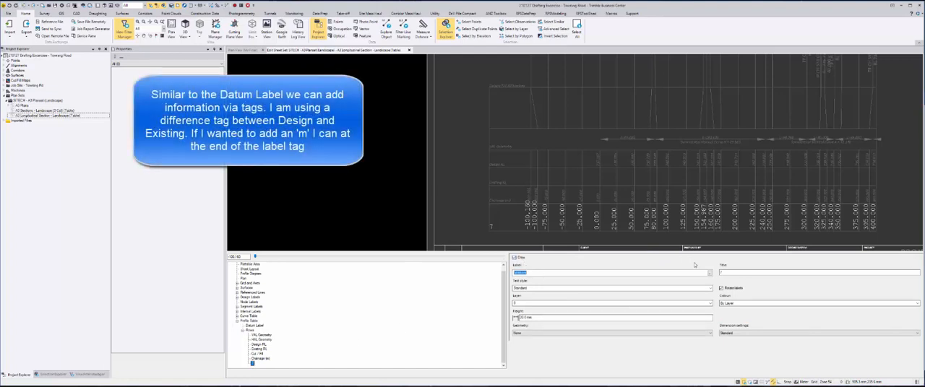
pyautogui.click(709, 273)
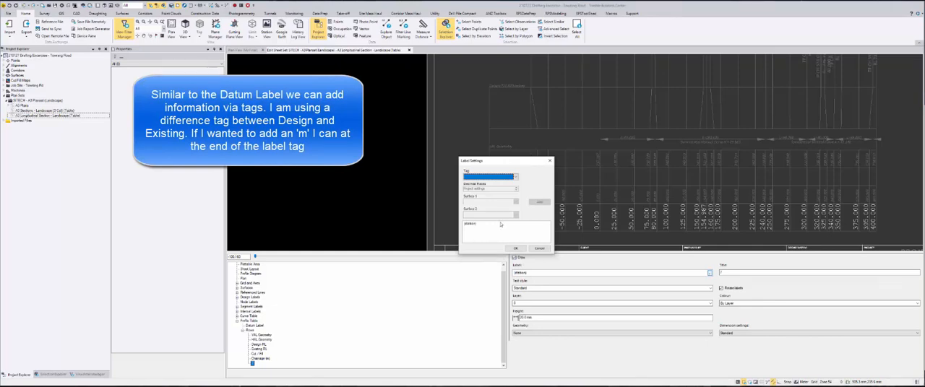
pyautogui.moveTo(500, 224); pyautogui.dragTo(419, 217)
# Label the new row with a Difference tag between the DESIGN and Existing Ground surfaces, and title the row Difference
pyautogui.click(516, 176)
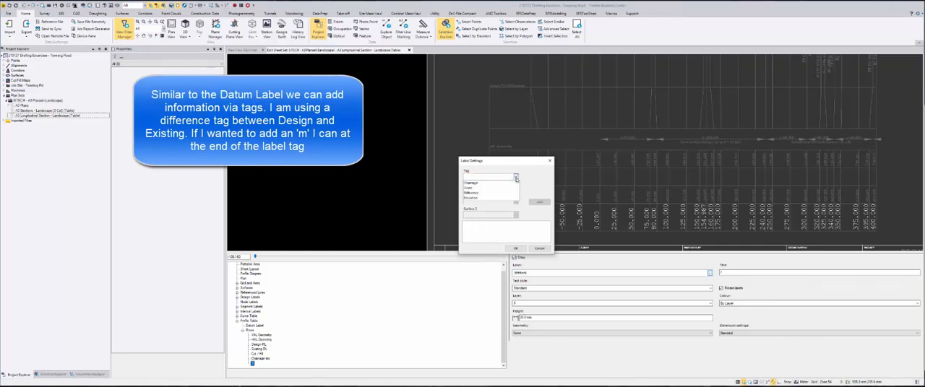
pyautogui.click(500, 194)
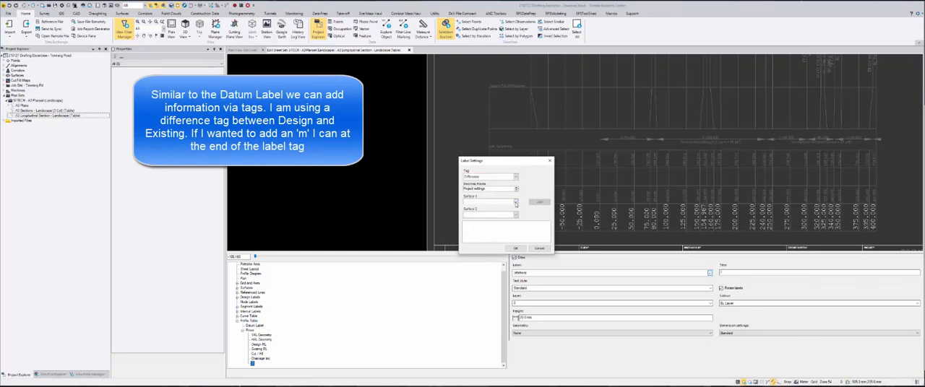
pyautogui.click(510, 202)
pyautogui.click(509, 210)
pyautogui.click(516, 215)
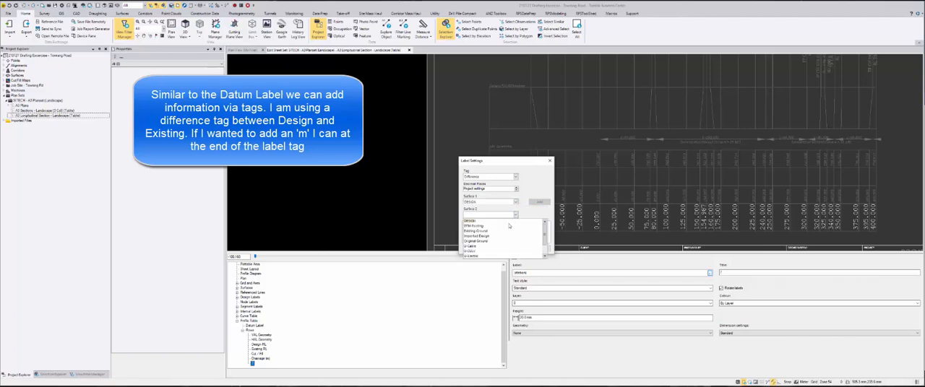
pyautogui.click(505, 231)
pyautogui.click(539, 203)
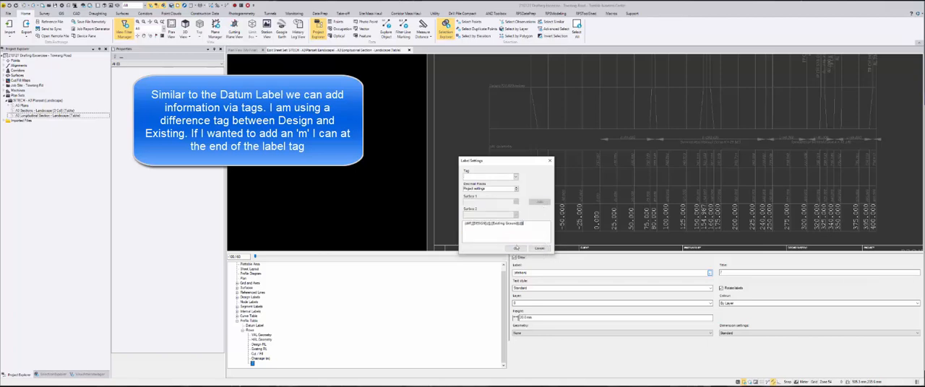
pyautogui.click(515, 249)
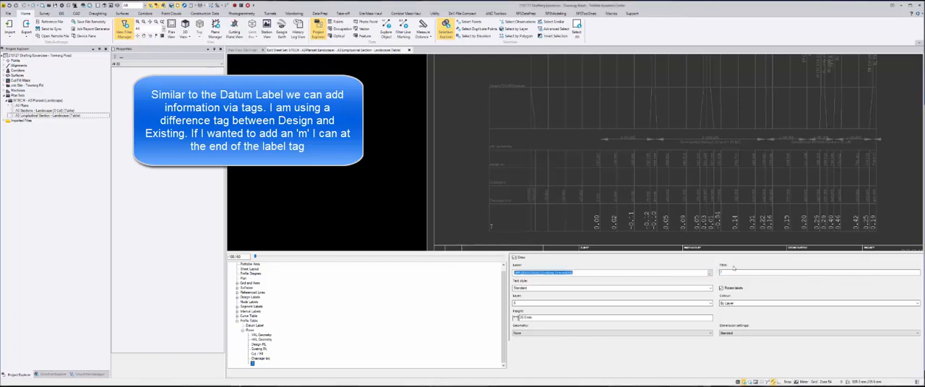
pyautogui.click(734, 271)
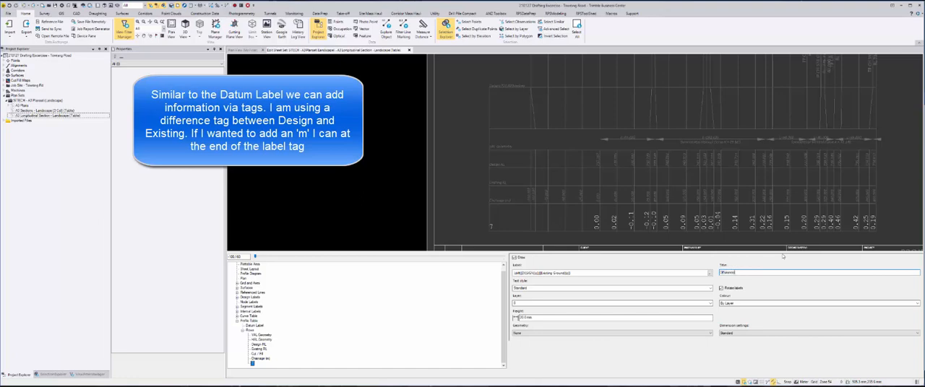
pyautogui.press('Tab')
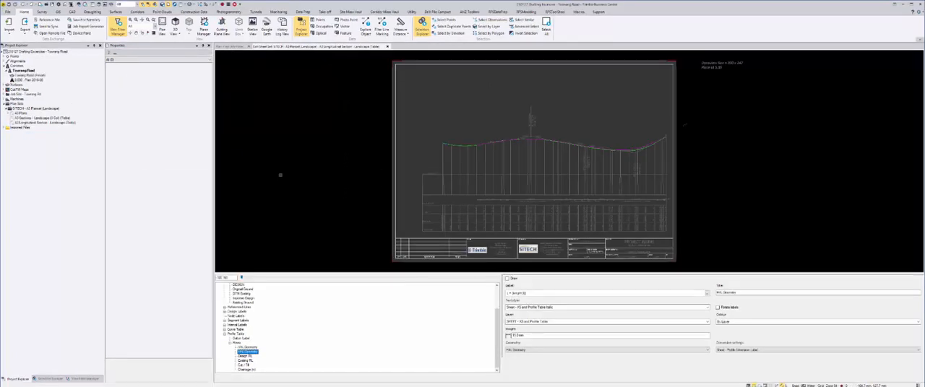
# Examine the title block's client details, project name, project subheading, sheet description and project file name text
pyautogui.scroll(5, 504, 242)
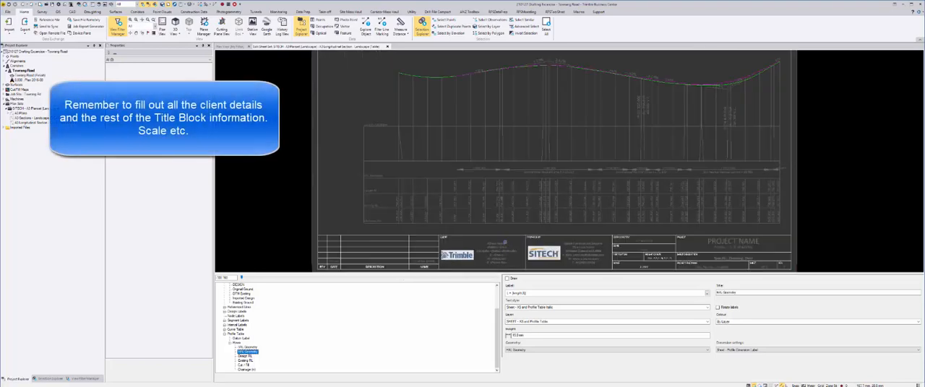
pyautogui.moveTo(497, 240); pyautogui.dragTo(449, 193, button='middle')
pyautogui.click(429, 199)
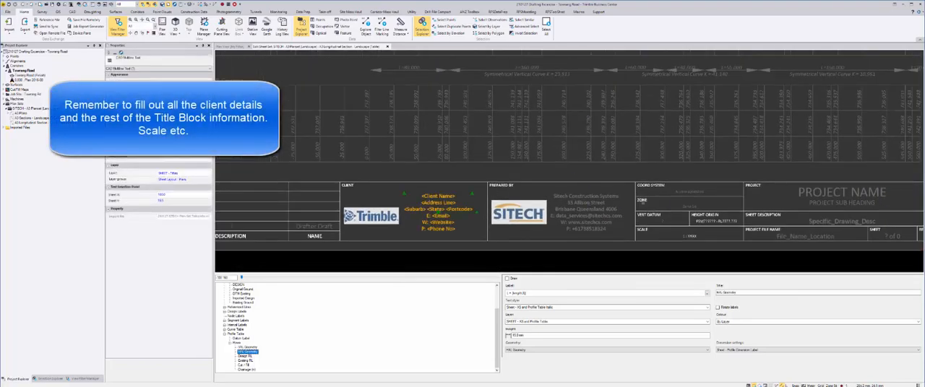
pyautogui.moveTo(438, 214); pyautogui.dragTo(257, 207, button='middle')
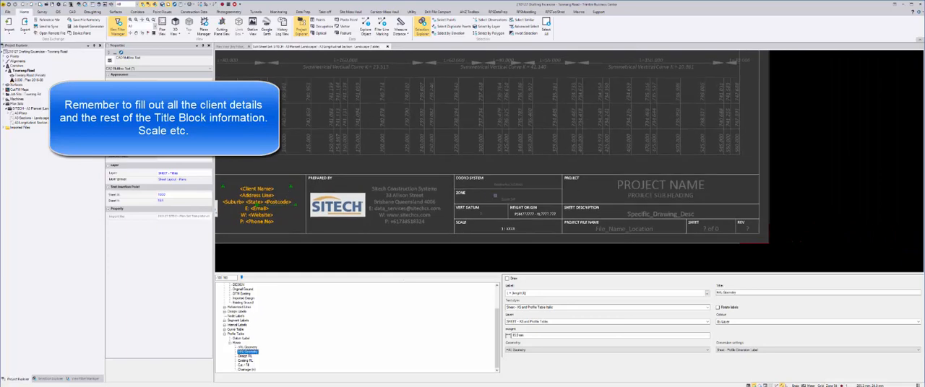
pyautogui.click(639, 186)
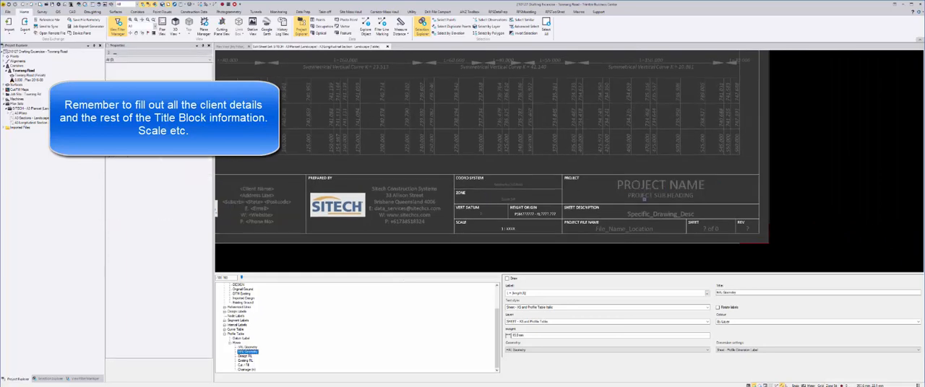
pyautogui.click(657, 195)
pyautogui.click(648, 213)
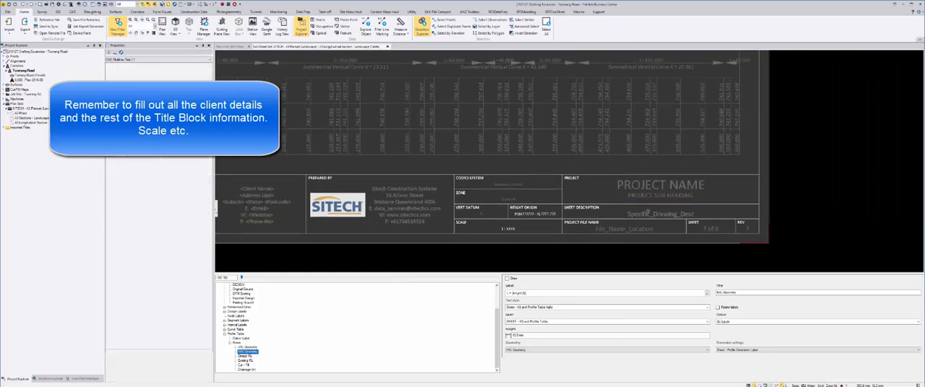
pyautogui.click(654, 228)
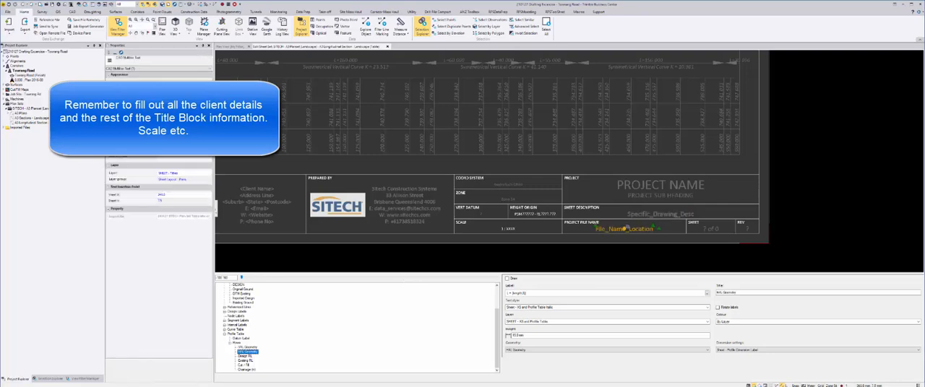
# Build the sheets of the A3 Longitudinal Section - Landscape (Table) sheet set
pyautogui.scroll(-3, 599, 217)
pyautogui.scroll(-3, 585, 215)
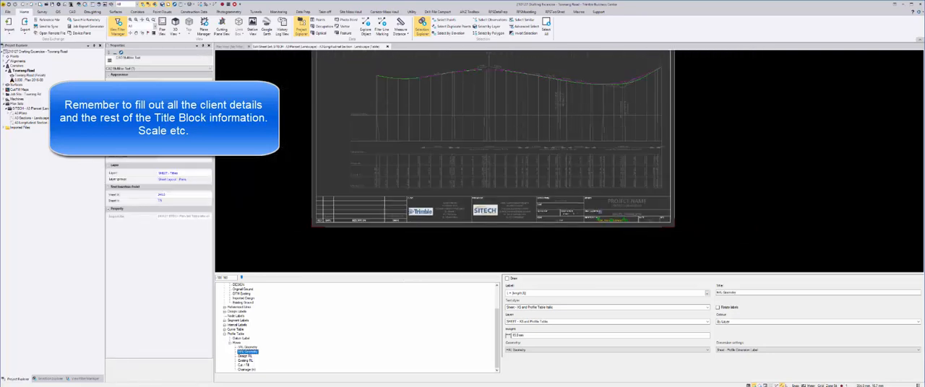
pyautogui.moveTo(599, 217); pyautogui.dragTo(617, 255, button='middle')
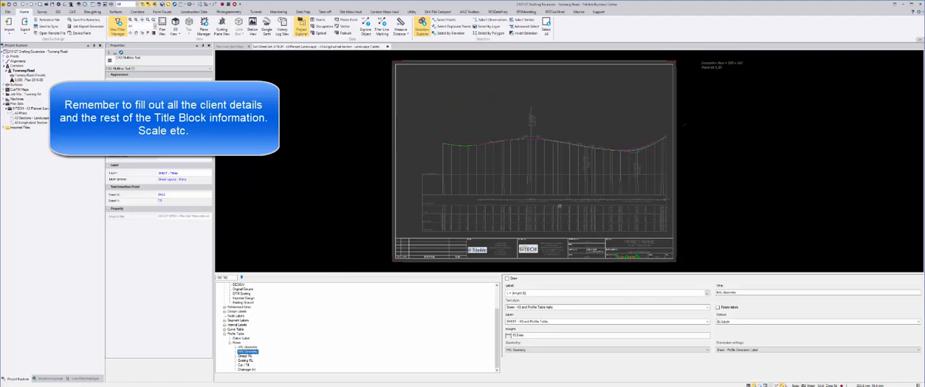
pyautogui.click(22, 124)
pyautogui.rightClick(29, 122)
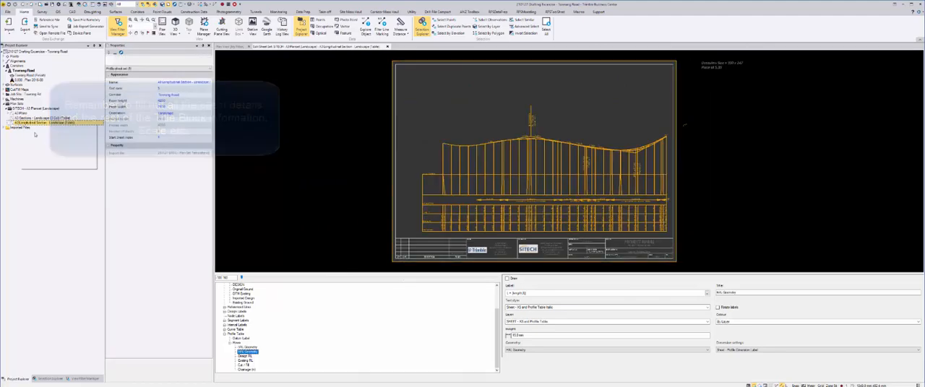
pyautogui.click(40, 150)
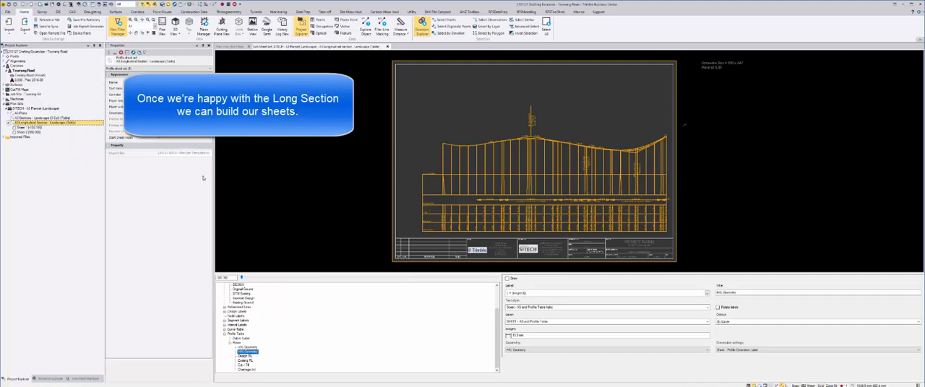
# Open the built long section sheets and examine the exploded lines and text on Sheet 1 and Sheet 2
pyautogui.click(48, 128)
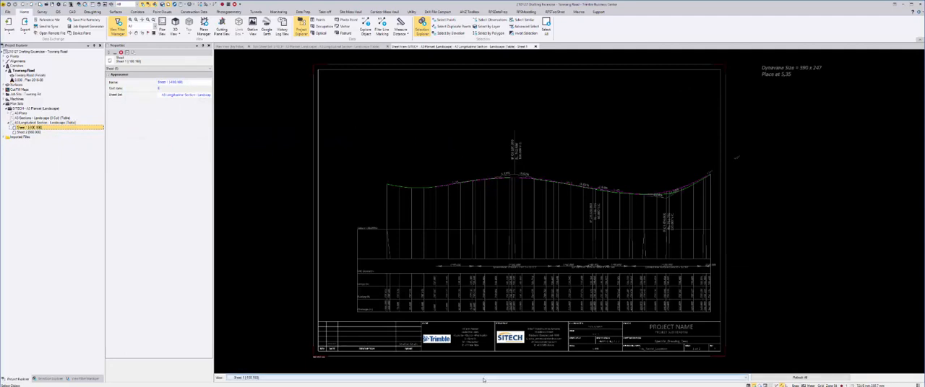
pyautogui.scroll(-1, 485, 380)
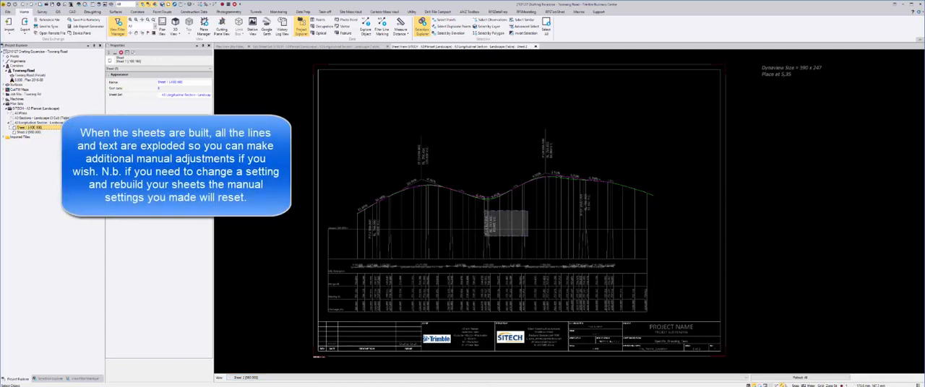
pyautogui.click(485, 212)
pyautogui.moveTo(660, 199); pyautogui.dragTo(606, 175)
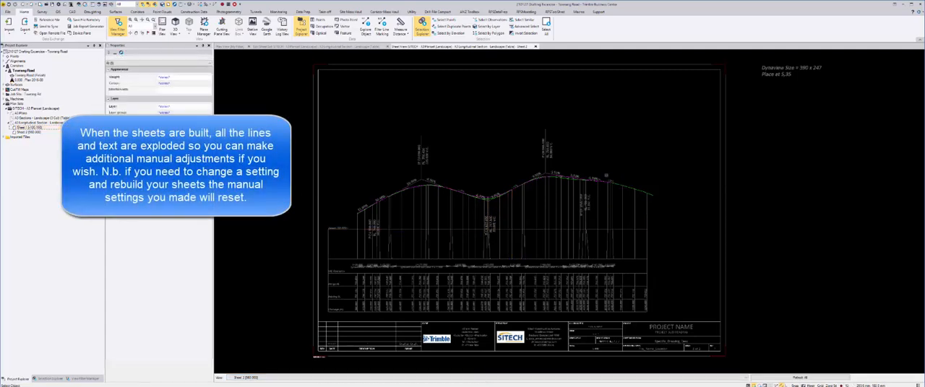
pyautogui.press('Escape')
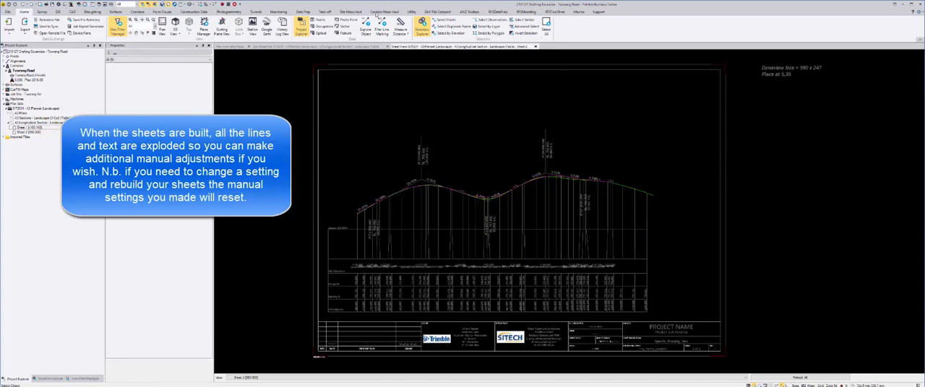
# Set up a plan set print limited to the single sheet set A3 Longitudinal Section - Landscape (Table)
pyautogui.click(98, 13)
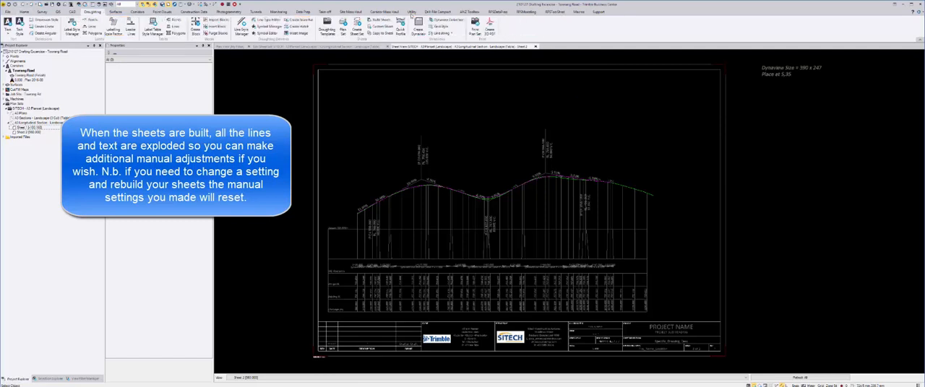
pyautogui.click(476, 29)
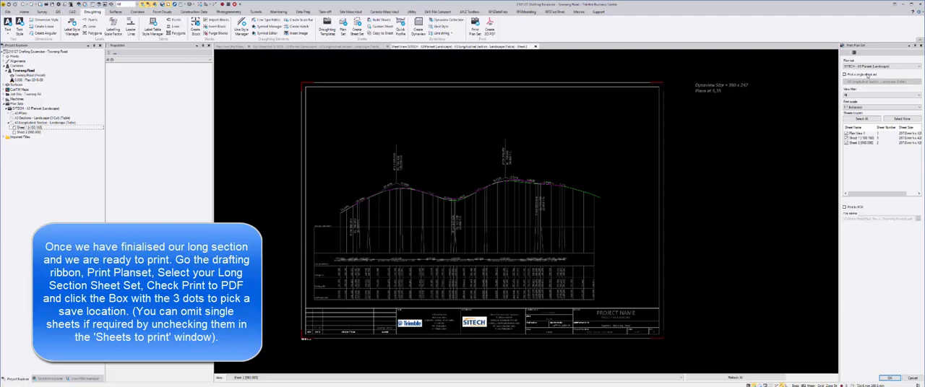
pyautogui.click(867, 76)
pyautogui.click(868, 81)
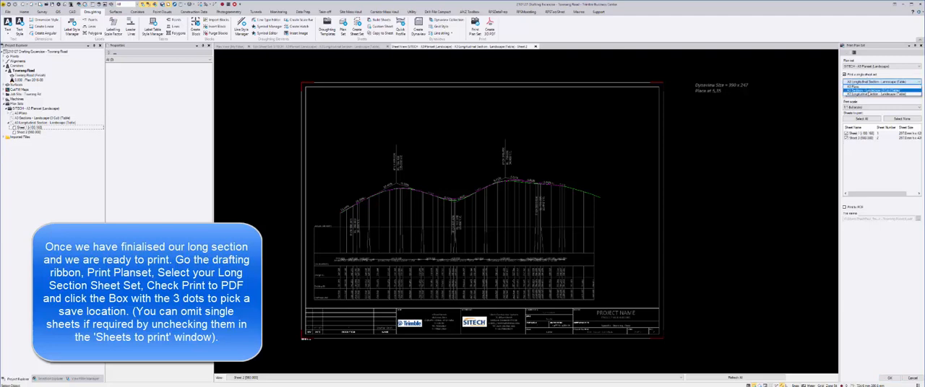
pyautogui.click(869, 95)
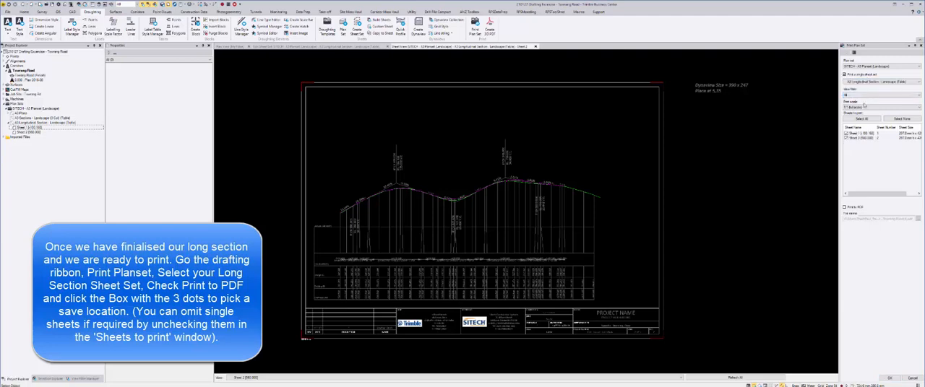
# Enable printing to PDF and set the output file name to Long Sections in the PdfOutput folder
pyautogui.click(855, 207)
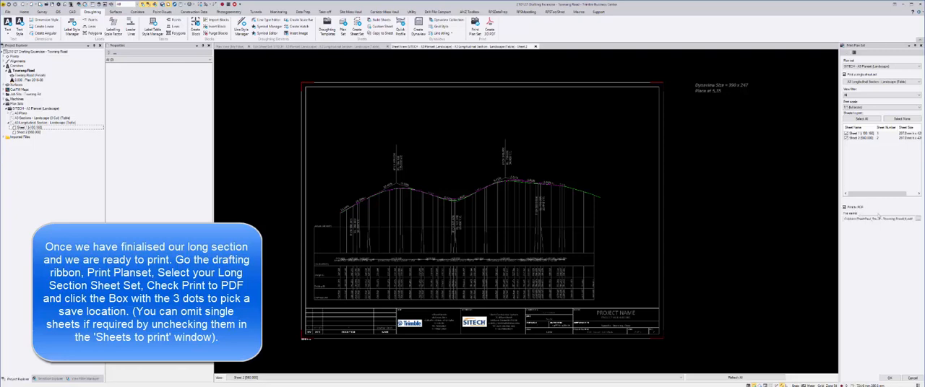
pyautogui.click(918, 220)
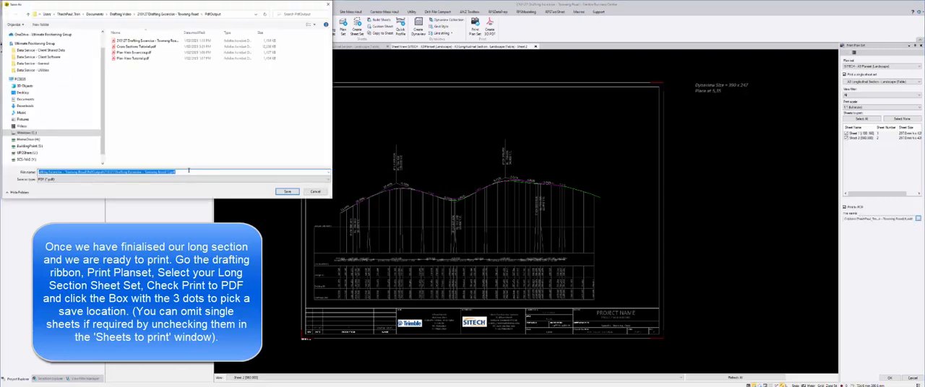
pyautogui.press('BackSpace')
pyautogui.write('Long Sec')
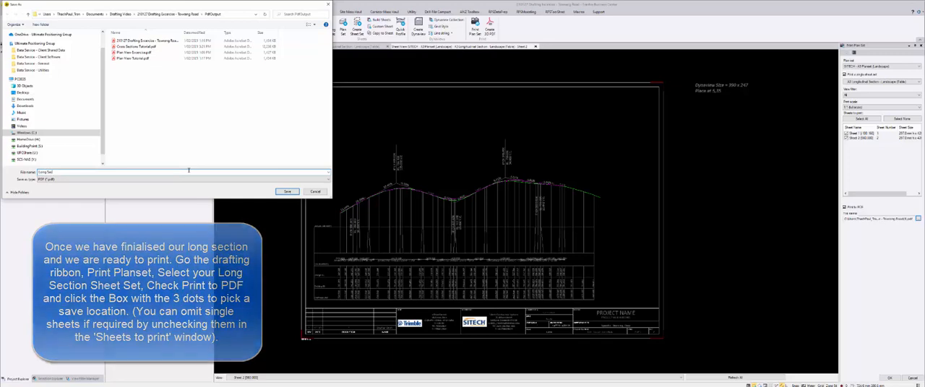
pyautogui.write('tions')
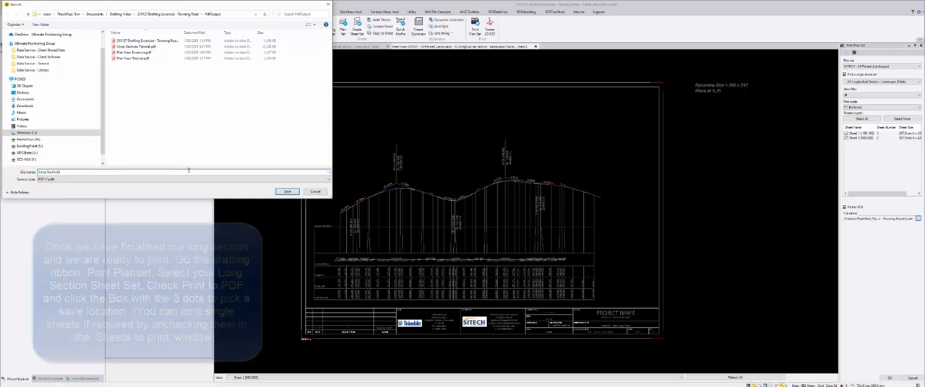
pyautogui.click(287, 191)
# Print the long section sheets to PDF and review the pages of the resulting document
pyautogui.click(890, 378)
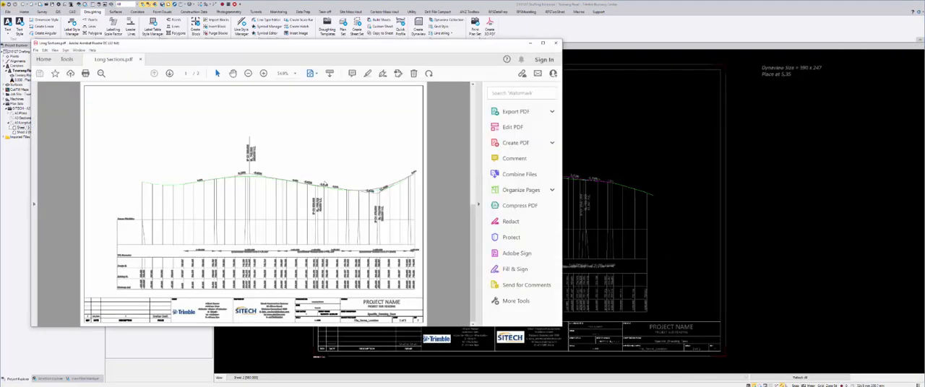
pyautogui.moveTo(473, 213); pyautogui.dragTo(473, 286)
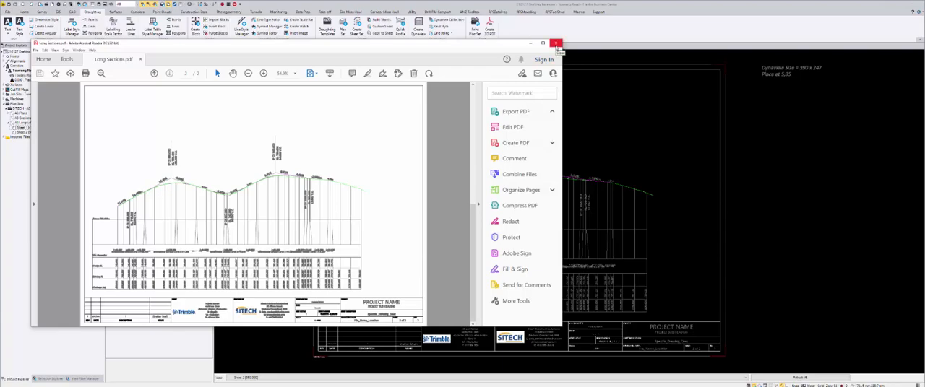